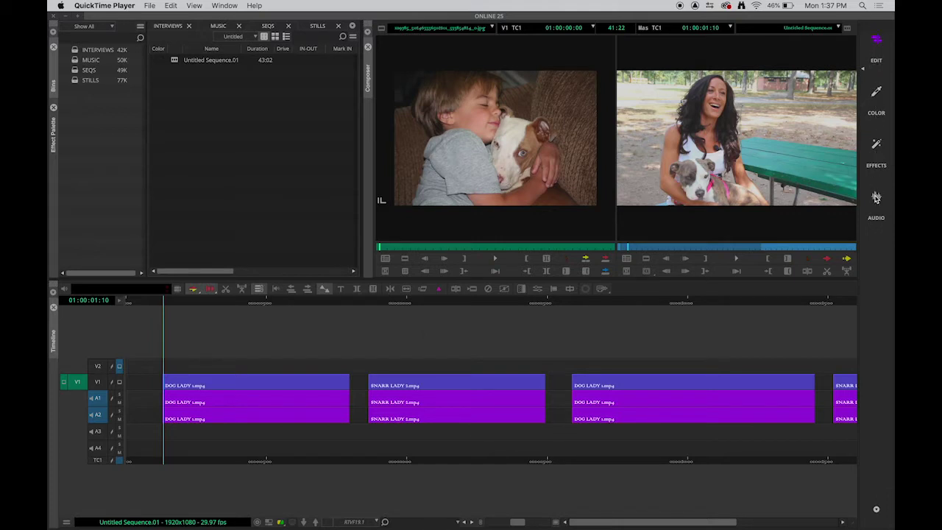
# Play the interview sequence from the start and stop at 01:00:14:06 in the first SNARR LADY clip.
pyautogui.click(736, 261)
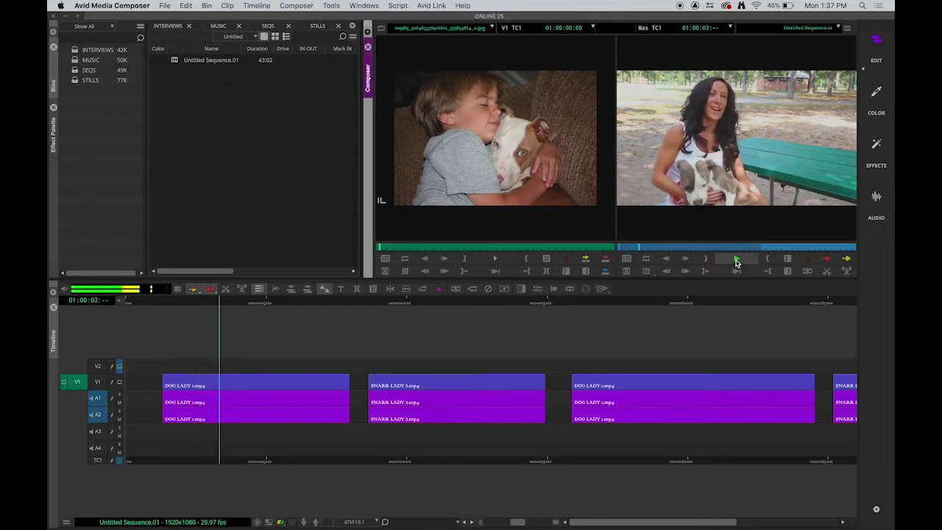
pyautogui.press('space')
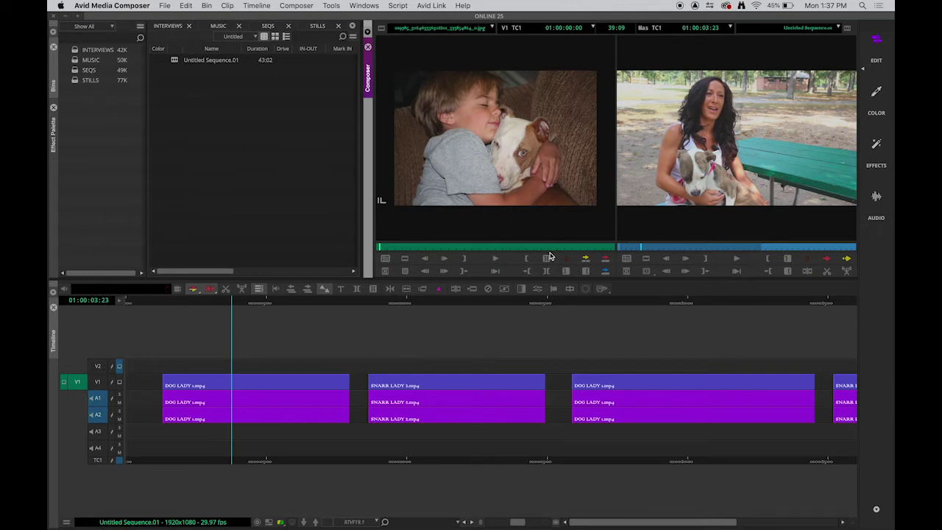
pyautogui.press('XF86AudioMute')
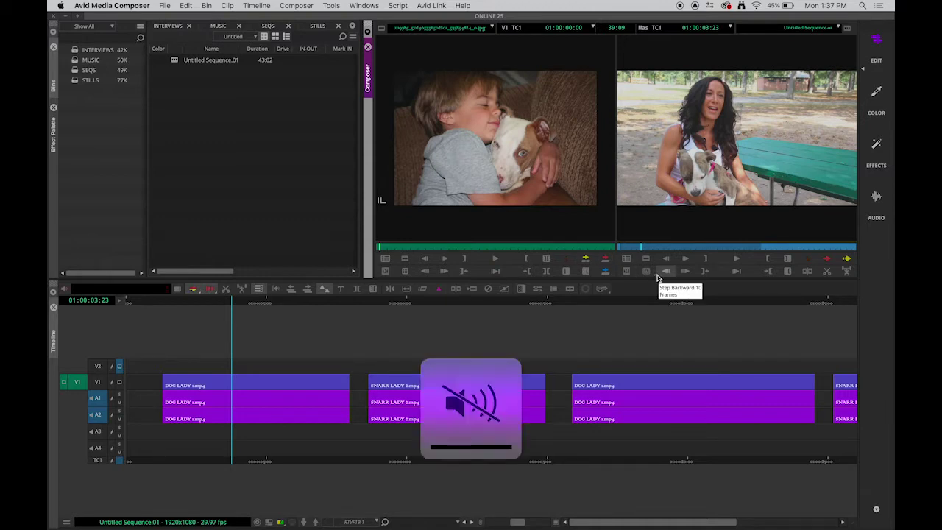
pyautogui.click(734, 259)
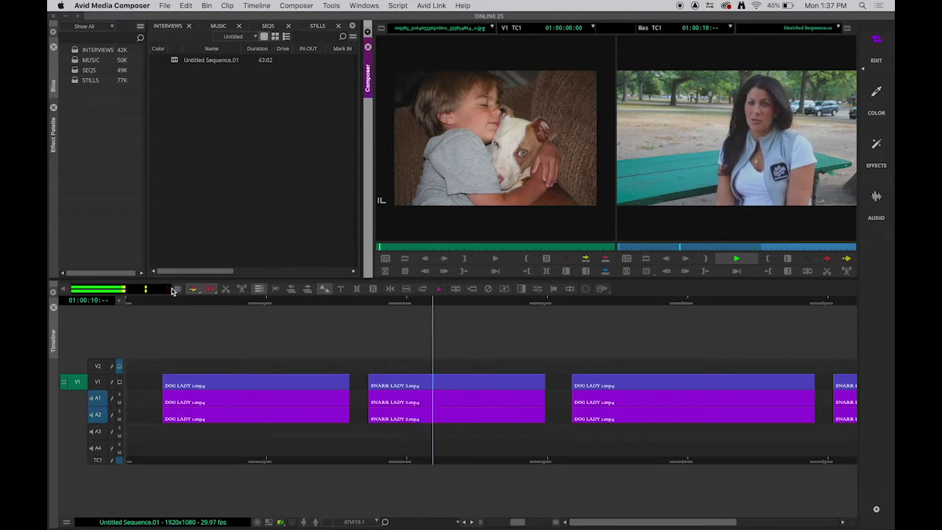
pyautogui.click(738, 259)
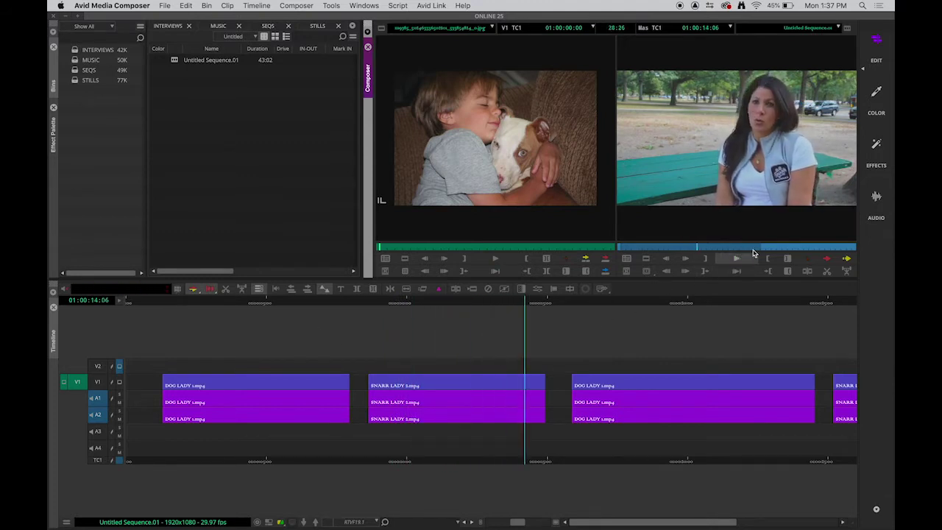
# Switch to the Audio workspace and make the Audio Mixer the active panel.
pyautogui.click(876, 198)
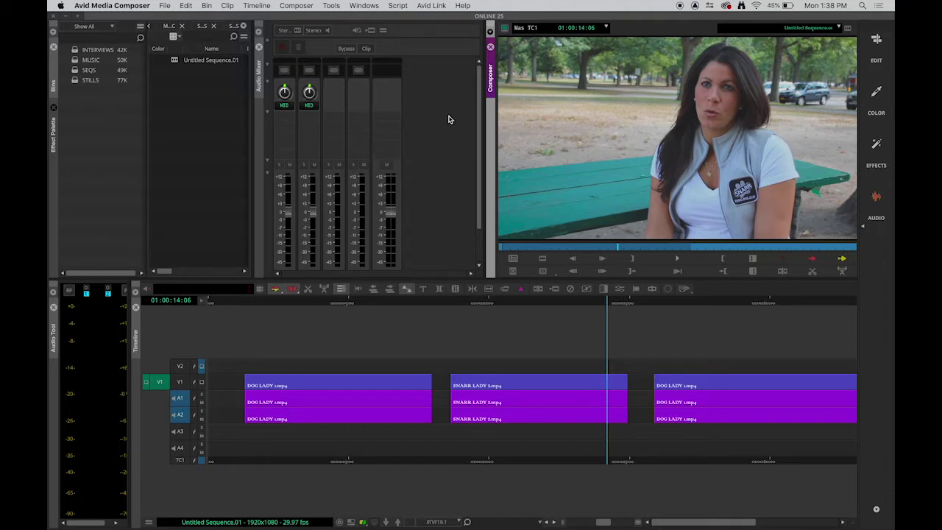
pyautogui.click(477, 123)
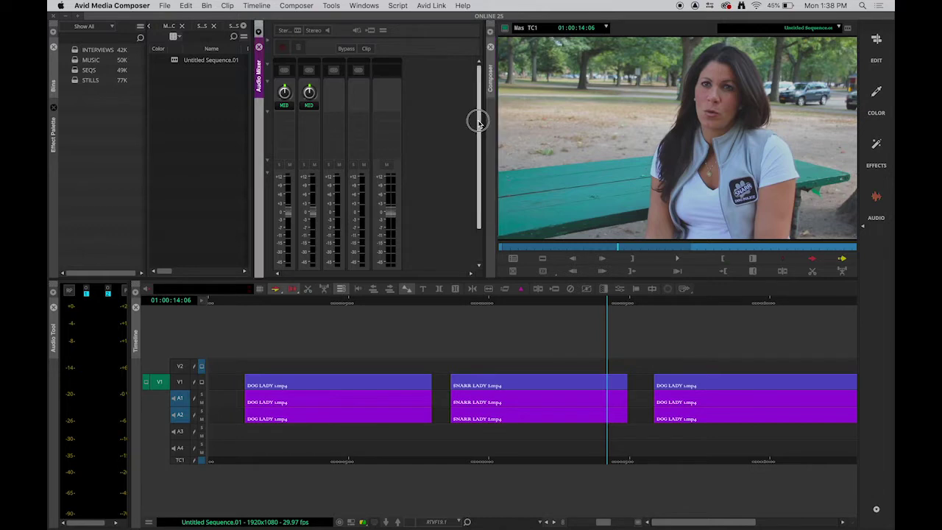
pyautogui.moveTo(478, 122); pyautogui.dragTo(477, 144)
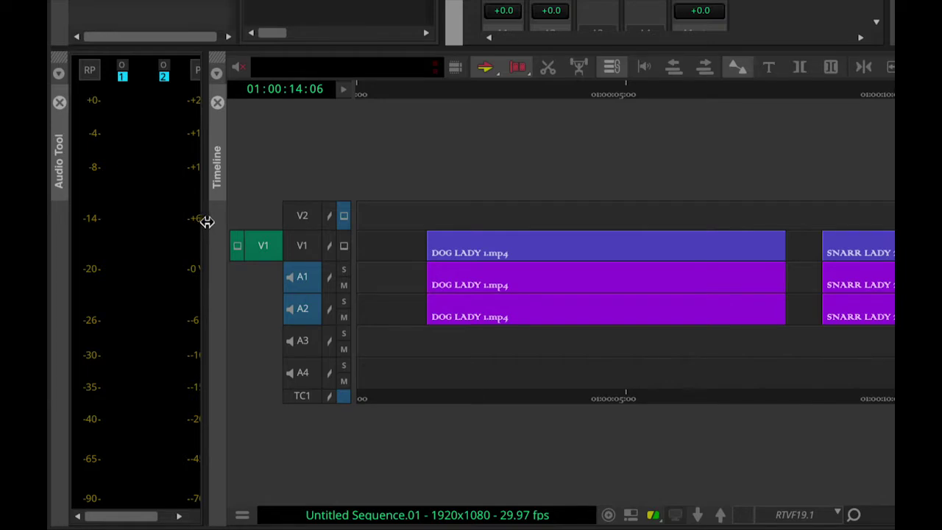
# Widen the Audio Tool meters to show their full dB scales and open the Peak Hold menu.
pyautogui.moveTo(205, 220); pyautogui.dragTo(235, 216)
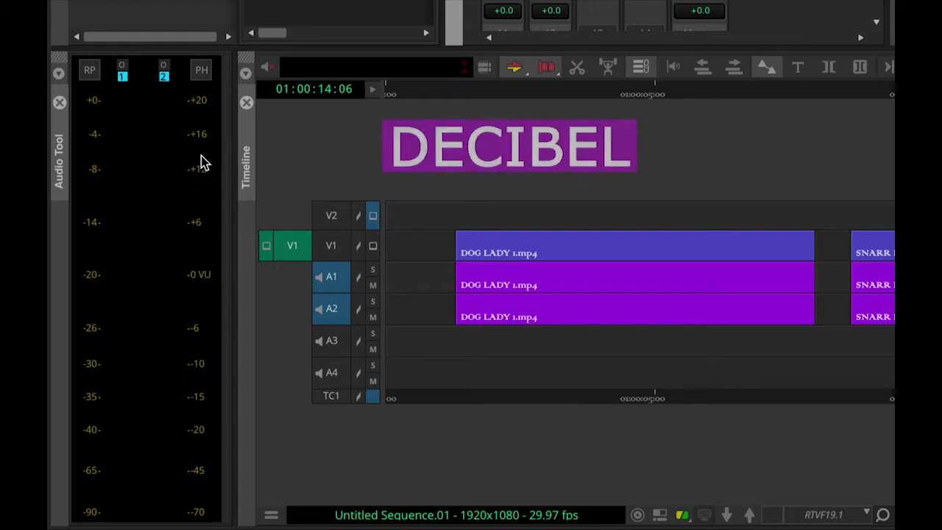
pyautogui.click(204, 74)
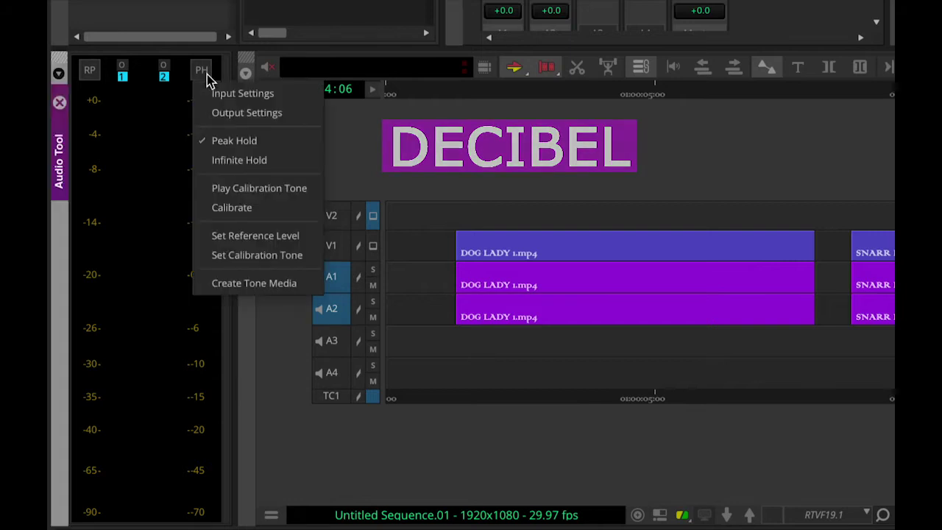
# Play the calibration tone to show the -20 dB reference on the meters, then stop it.
pyautogui.click(234, 188)
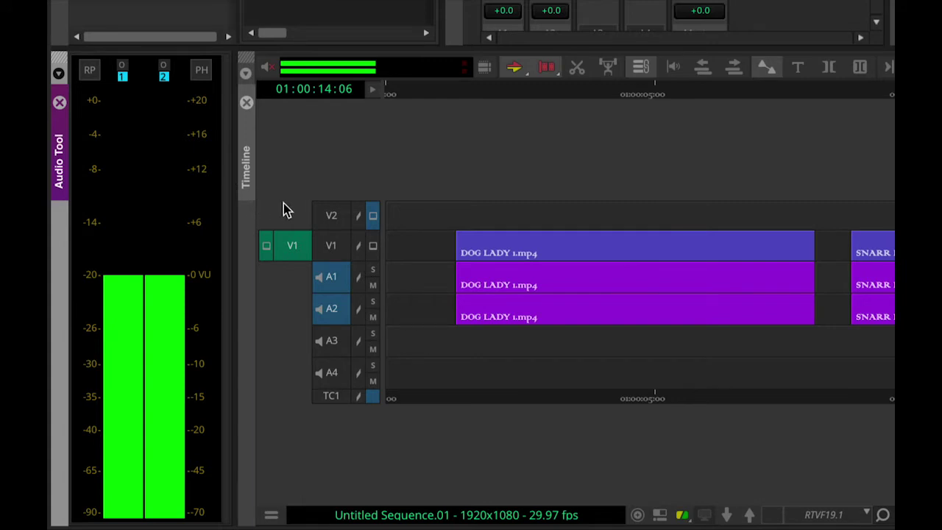
pyautogui.press('XF86AudioLowerVolume')
pyautogui.press('XF86AudioMute')
pyautogui.click(286, 146)
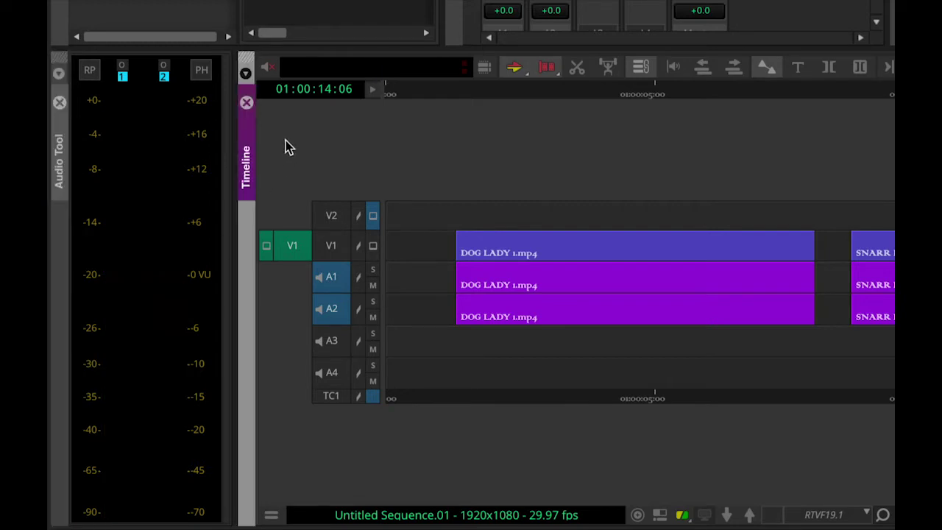
# Play the sequence from near its start to 01:00:26:14, watching each clip's meter levels.
pyautogui.moveTo(406, 103); pyautogui.dragTo(438, 101)
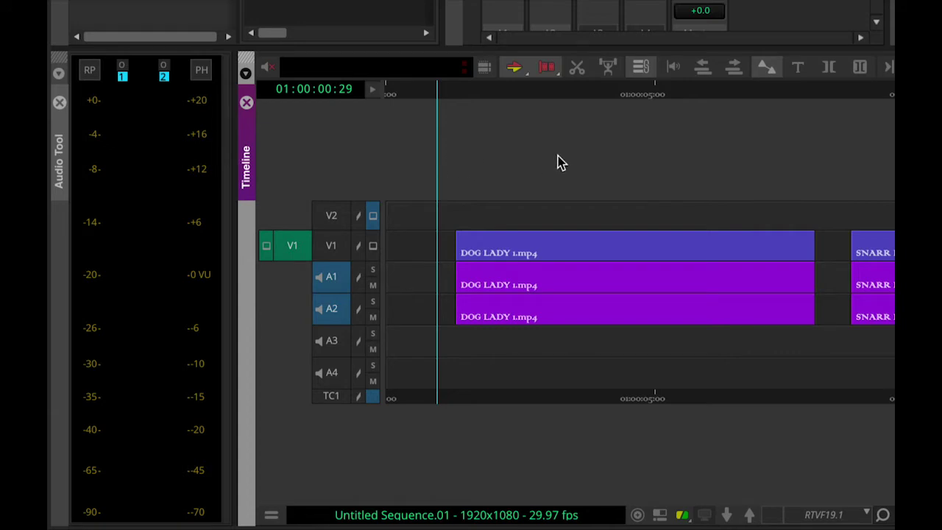
pyautogui.press('space')
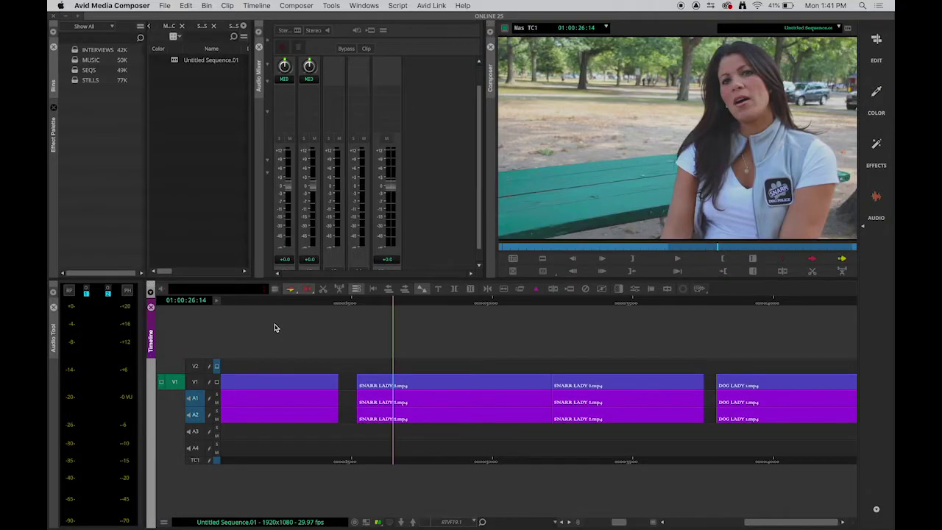
# Zoom the timeline out to fit the whole sequence and park the playhead in the first DOG LADY clip.
pyautogui.click(268, 304)
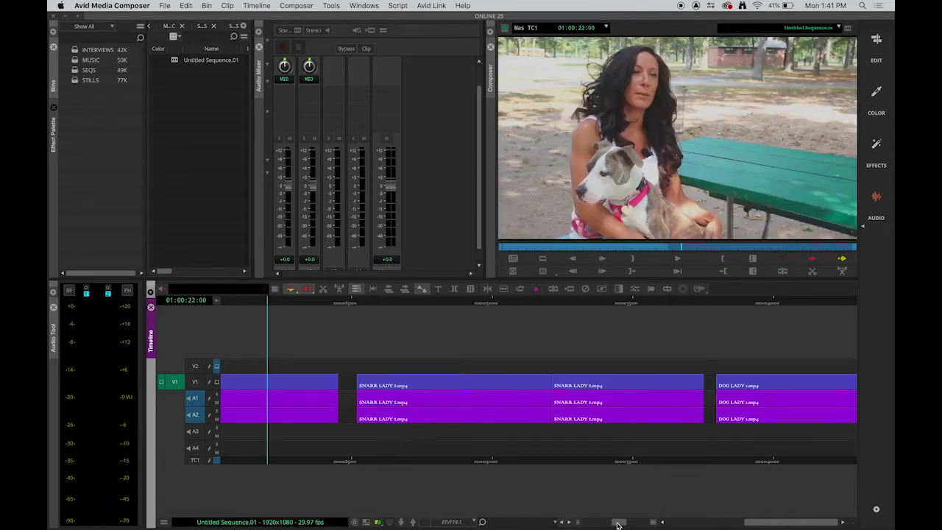
pyautogui.moveTo(619, 524); pyautogui.dragTo(591, 524)
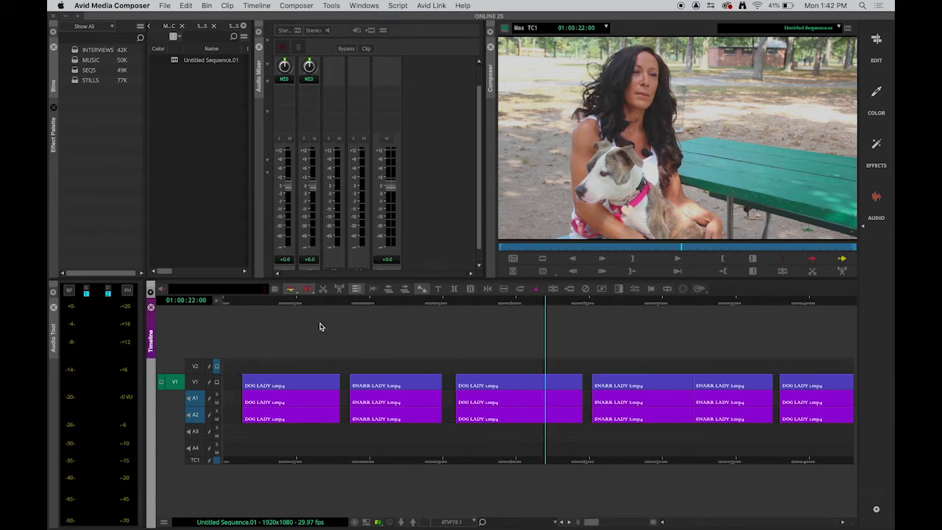
pyautogui.click(293, 304)
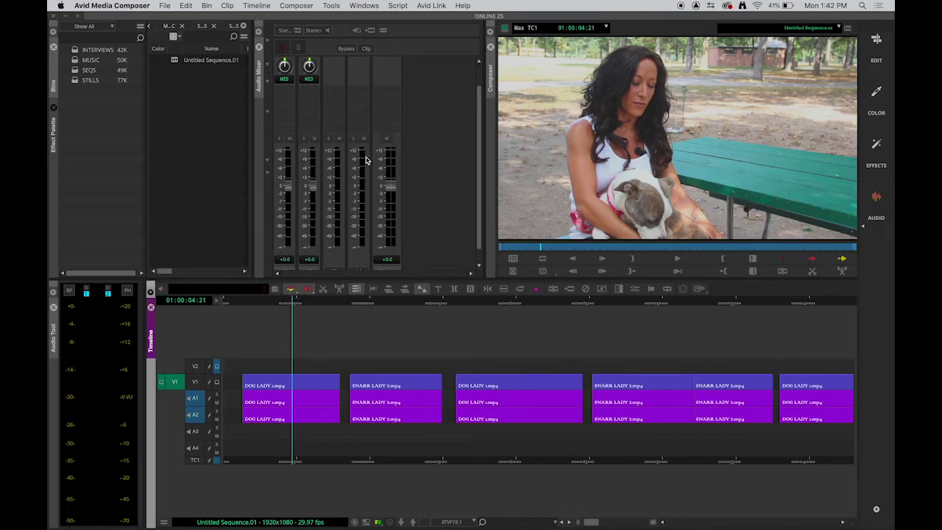
pyautogui.scroll(-2, 480, 121)
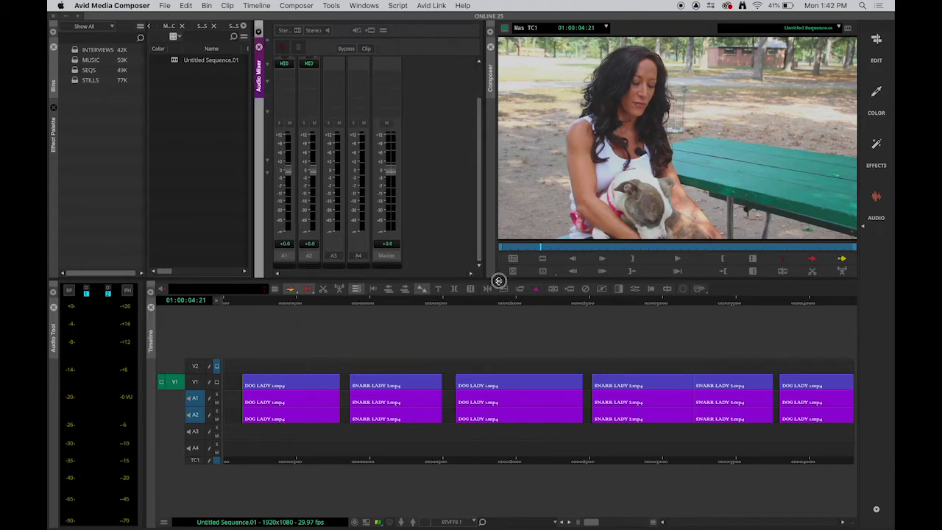
pyautogui.moveTo(497, 280); pyautogui.dragTo(500, 324)
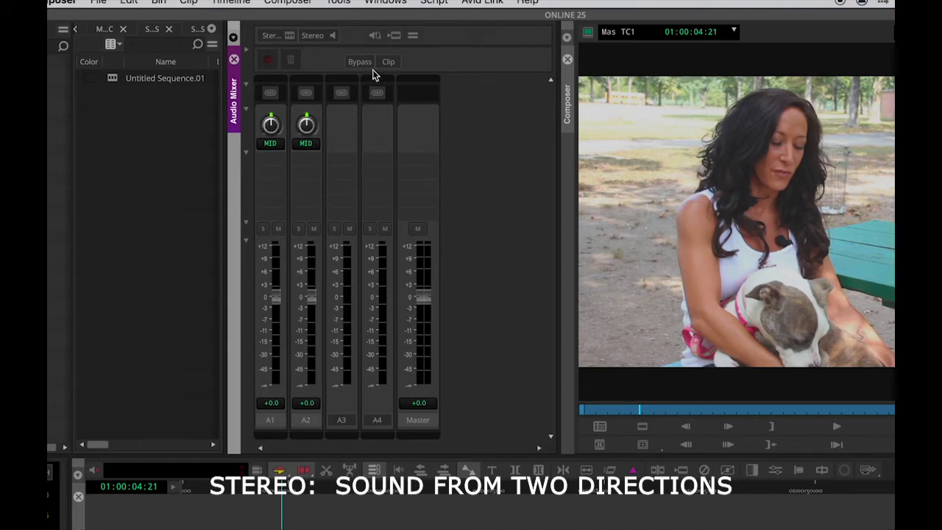
# Show the Audio Mixer's output format list with Stereo, Mono and surround options.
pyautogui.click(333, 37)
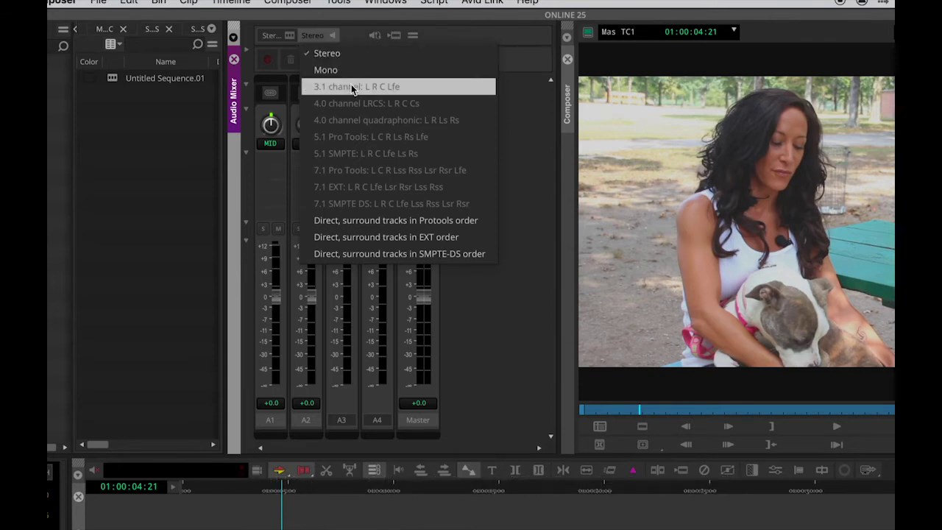
# Keep the mixer output format on Stereo and close the list.
pyautogui.click(324, 38)
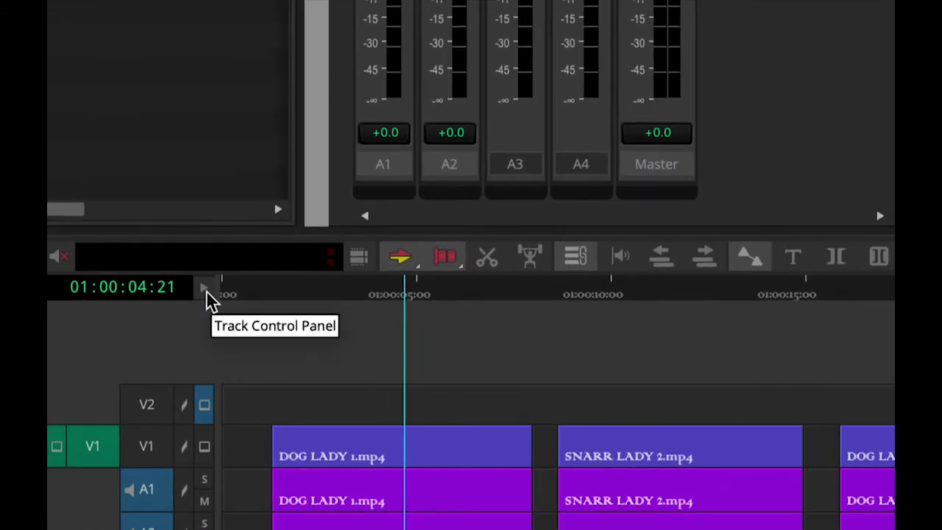
# Expand the track control panel and turn on audio waveforms for the A1 and A2 tracks.
pyautogui.click(207, 290)
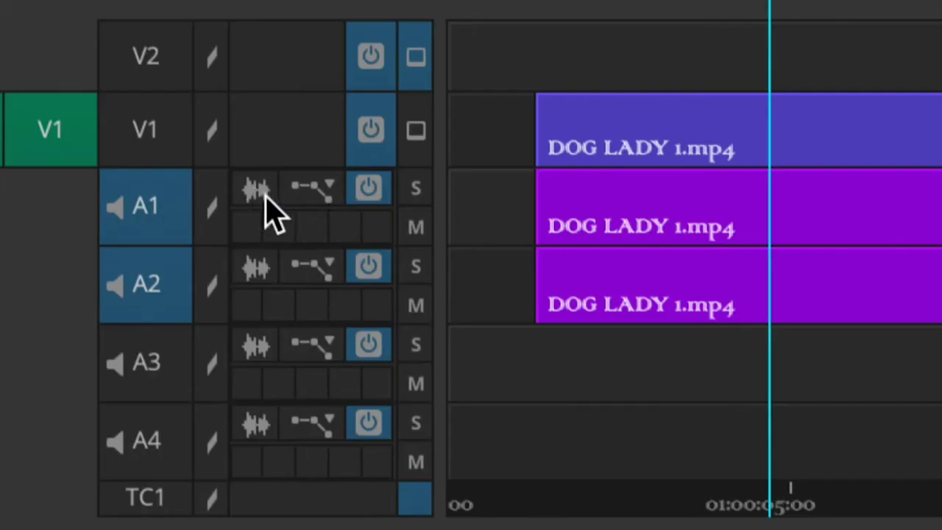
pyautogui.click(258, 193)
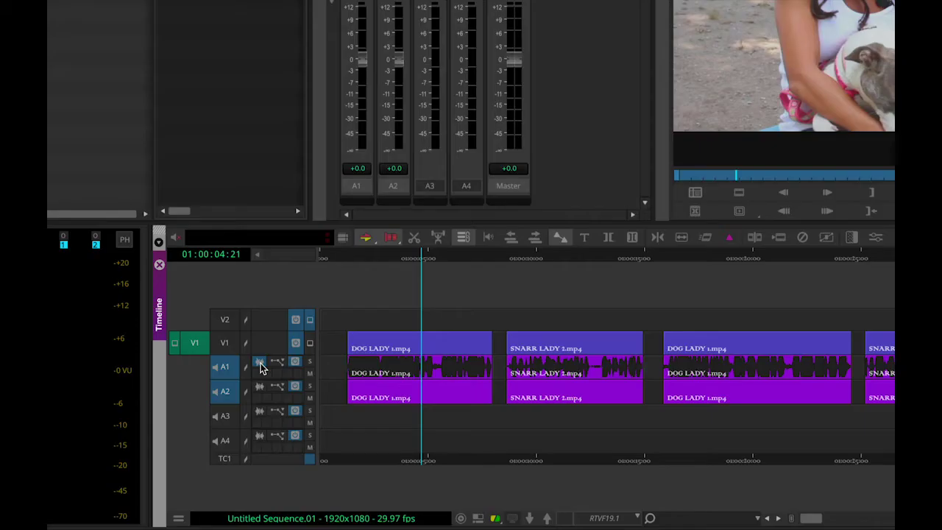
pyautogui.click(259, 389)
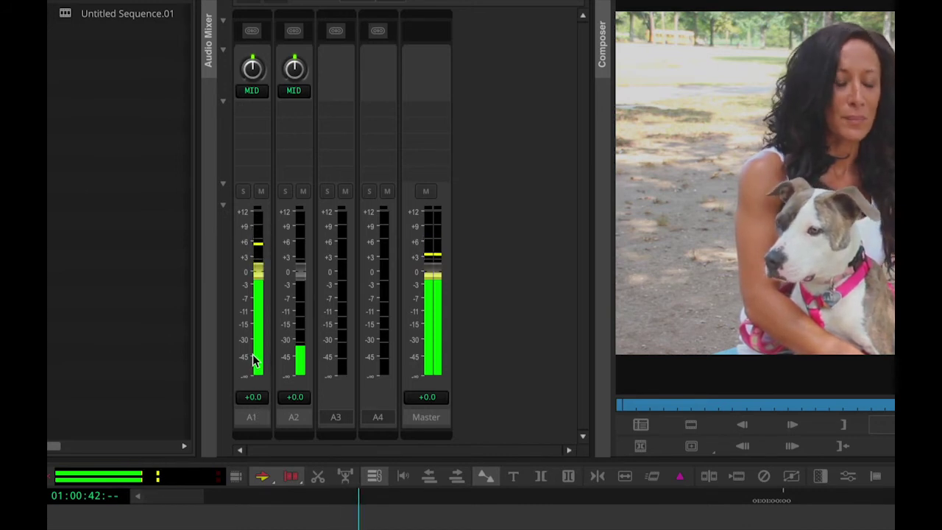
# Stop playback and park the playhead at 01:00:01:11, the start of the first DOG LADY clip.
pyautogui.click(257, 316)
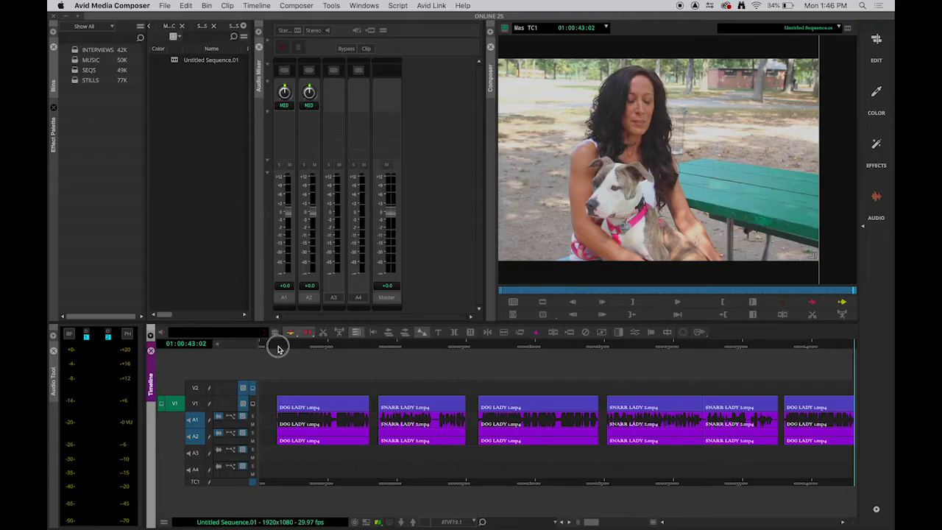
pyautogui.click(278, 348)
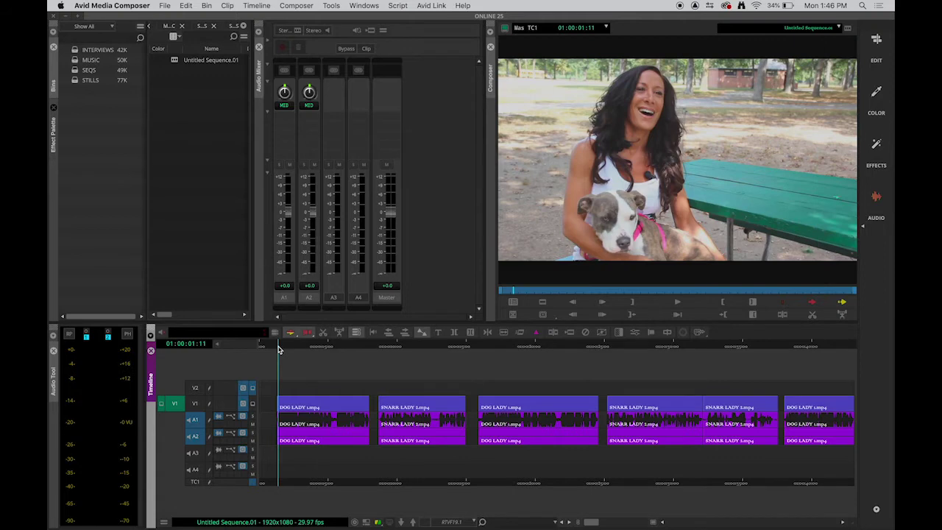
pyautogui.click(677, 302)
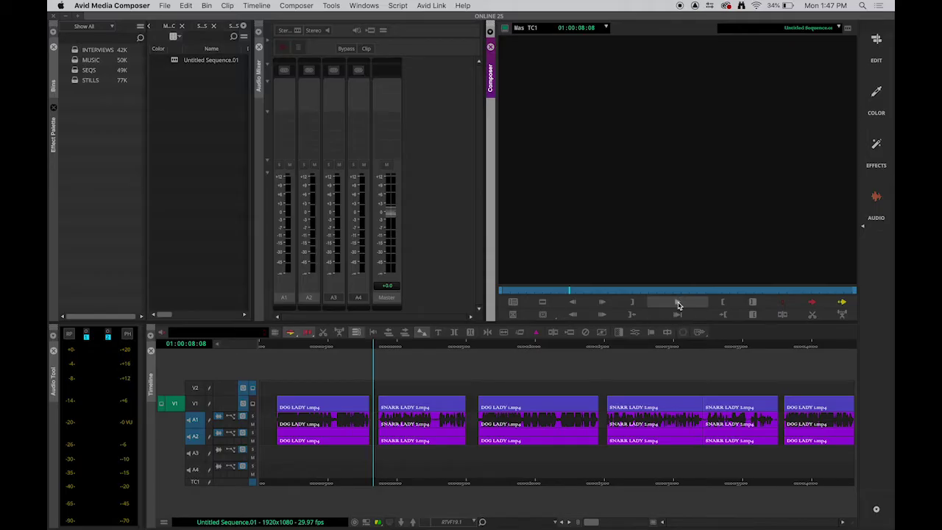
pyautogui.click(678, 303)
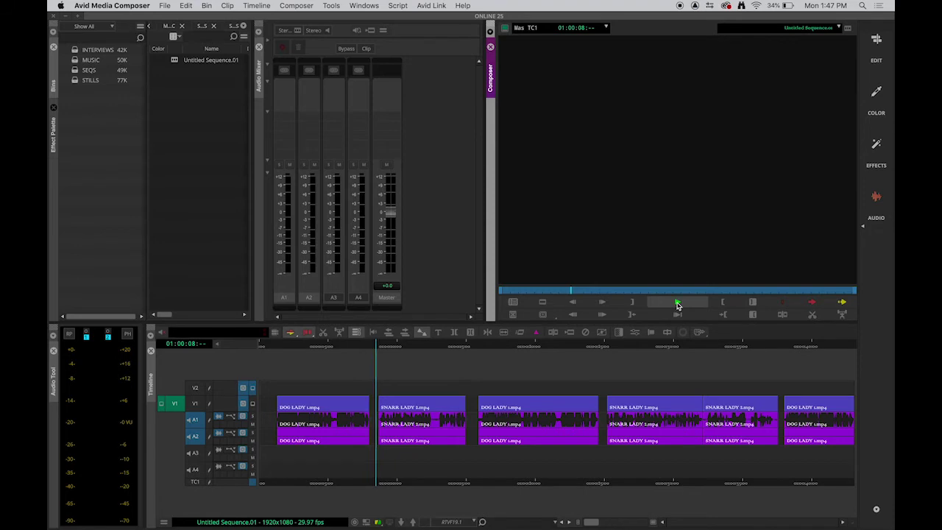
pyautogui.click(678, 303)
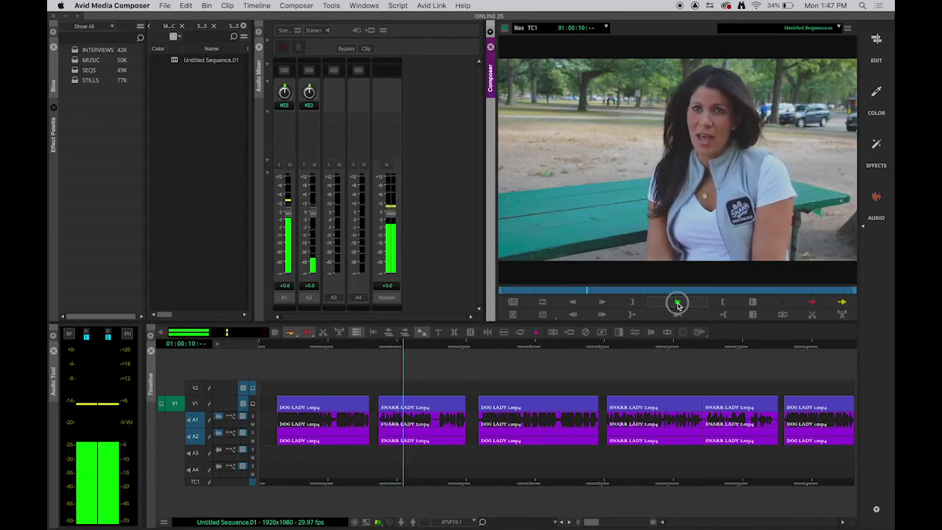
pyautogui.click(678, 302)
pyautogui.click(678, 302)
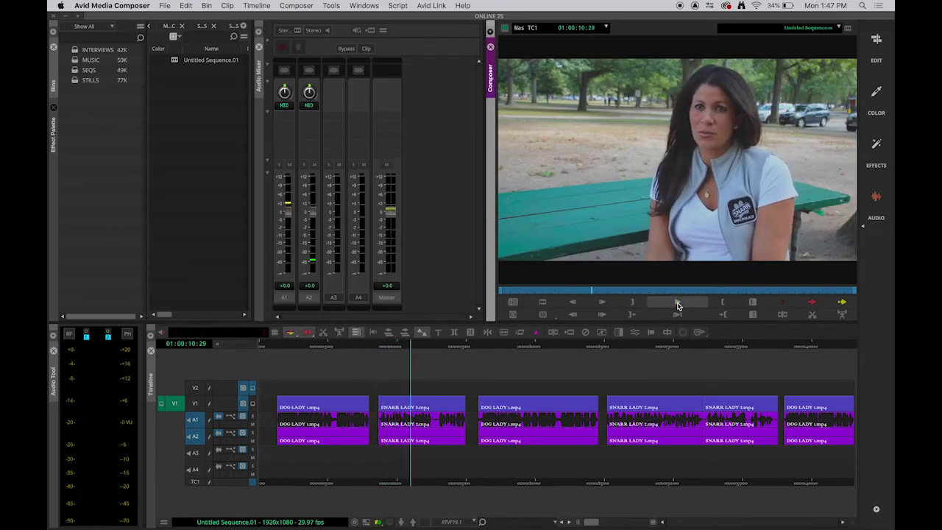
pyautogui.click(678, 303)
pyautogui.click(678, 302)
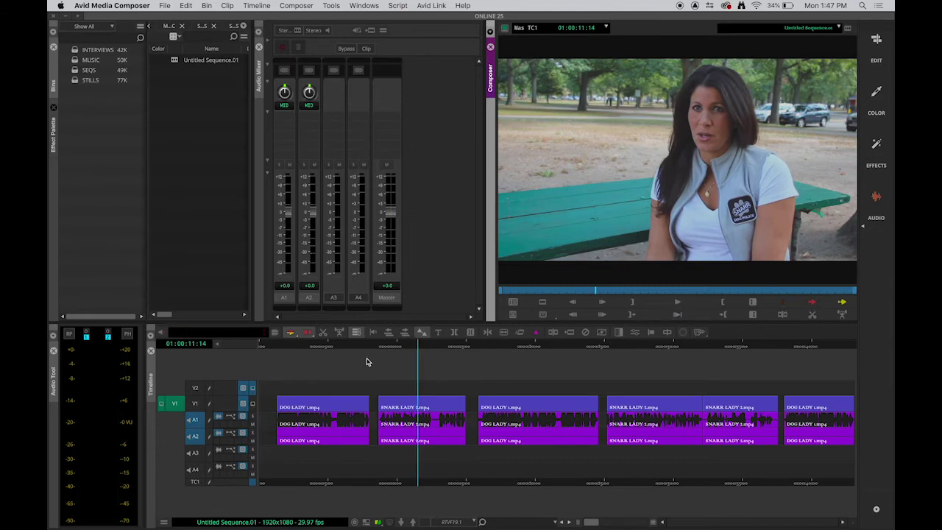
pyautogui.click(326, 349)
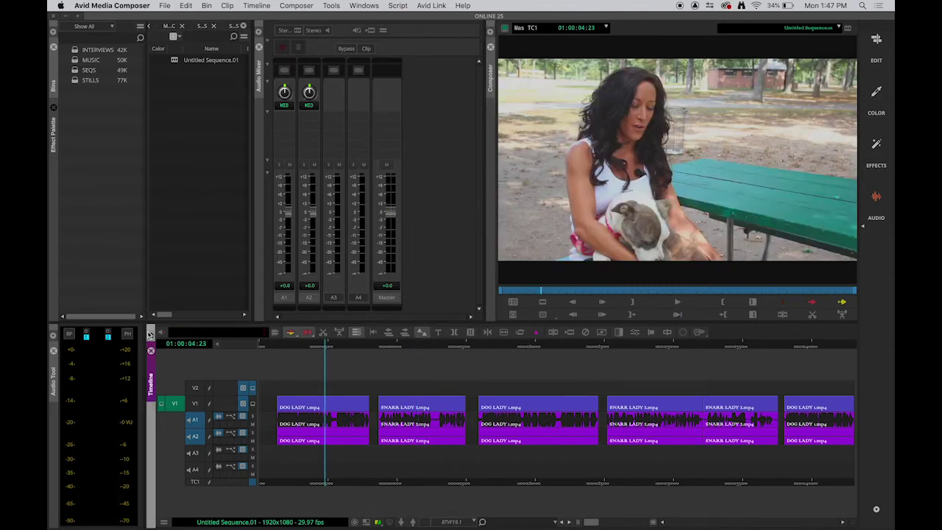
pyautogui.click(678, 301)
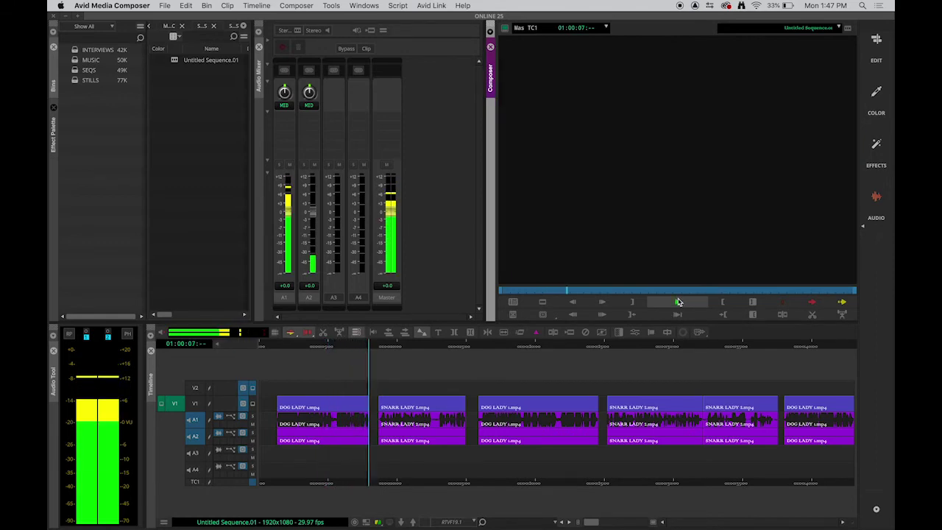
pyautogui.click(678, 301)
pyautogui.click(678, 301)
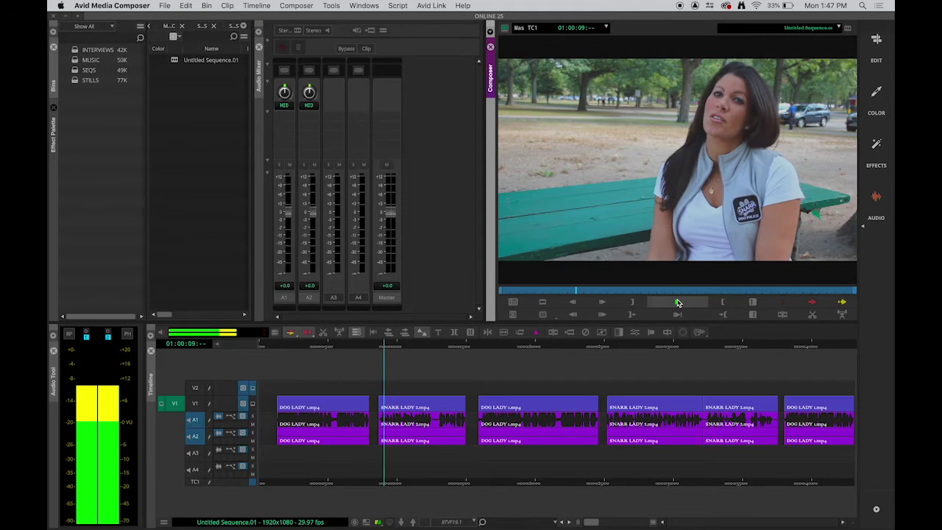
pyautogui.click(678, 301)
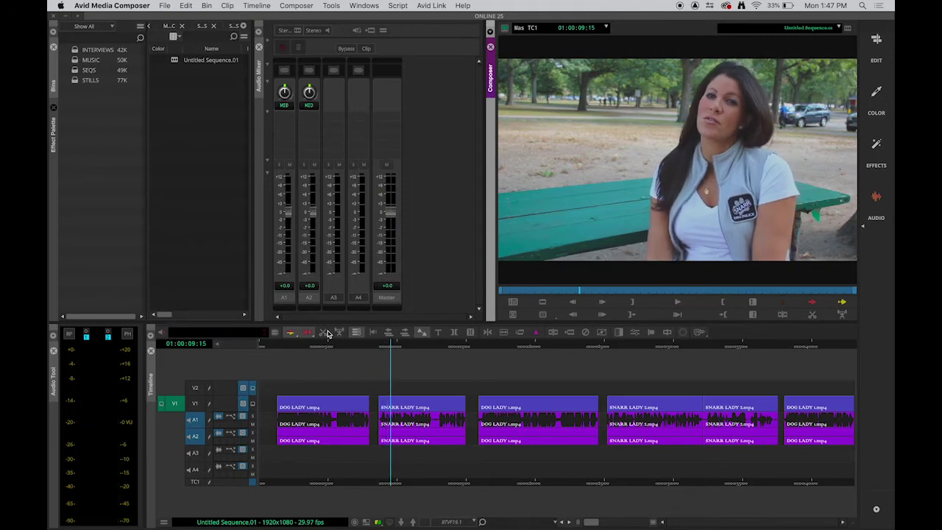
pyautogui.moveTo(320, 351); pyautogui.dragTo(281, 342)
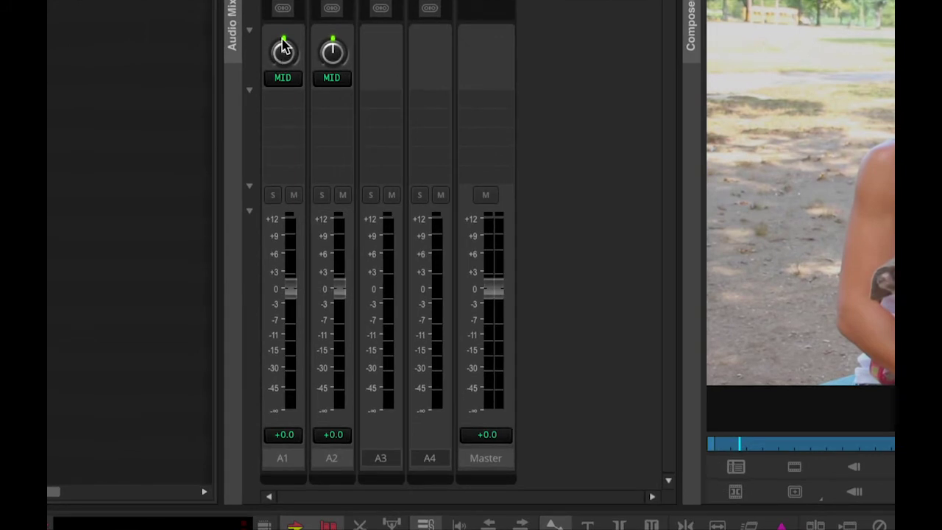
# Pan the first DOG LADY clip's A1 audio hard left to L100.
pyautogui.moveTo(283, 49); pyautogui.dragTo(260, 57)
pyautogui.moveTo(176, 105); pyautogui.dragTo(144, 146)
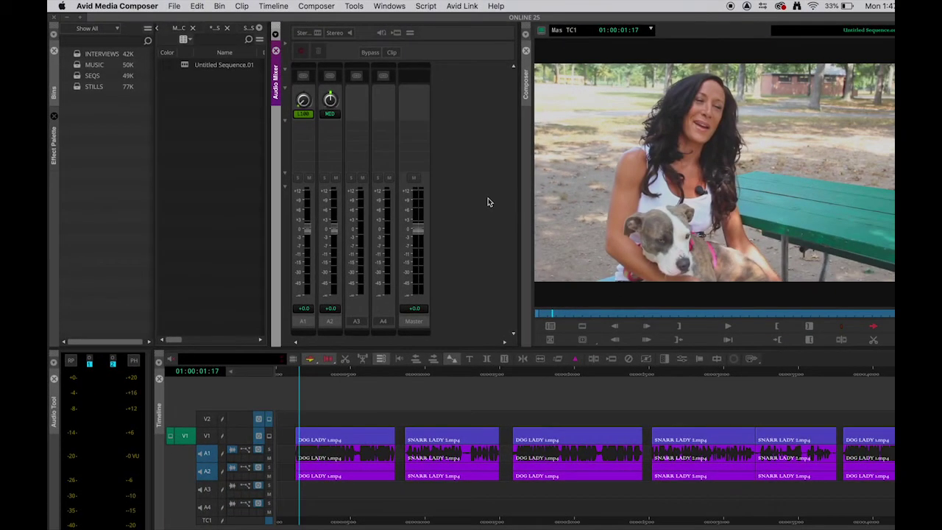
pyautogui.click(441, 374)
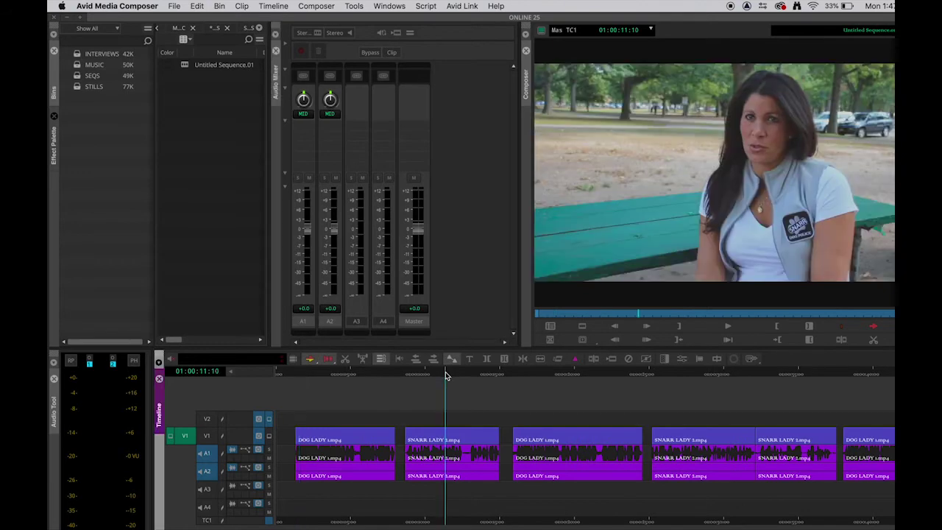
pyautogui.moveTo(442, 374); pyautogui.dragTo(441, 374)
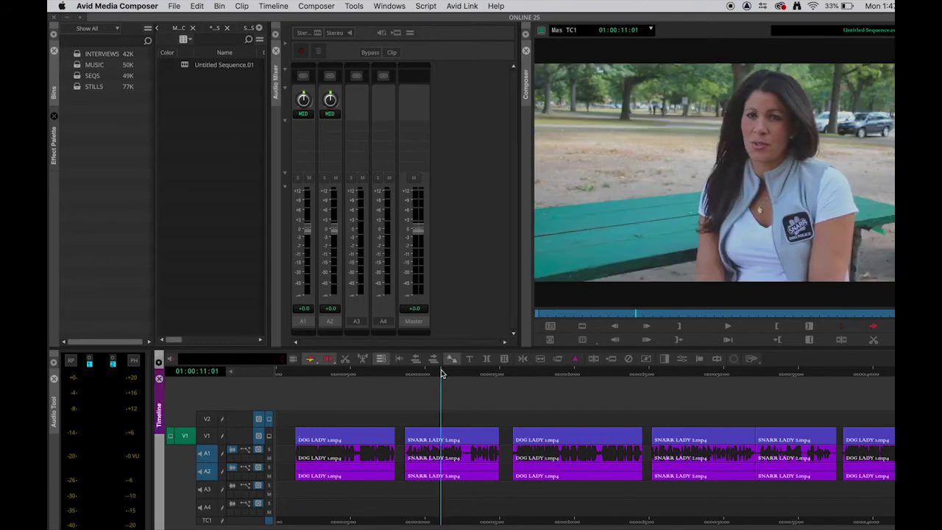
pyautogui.moveTo(361, 374)
pyautogui.mouseDown()
pyautogui.moveTo(351, 374)
pyautogui.moveTo(363, 374)
pyautogui.mouseUp()
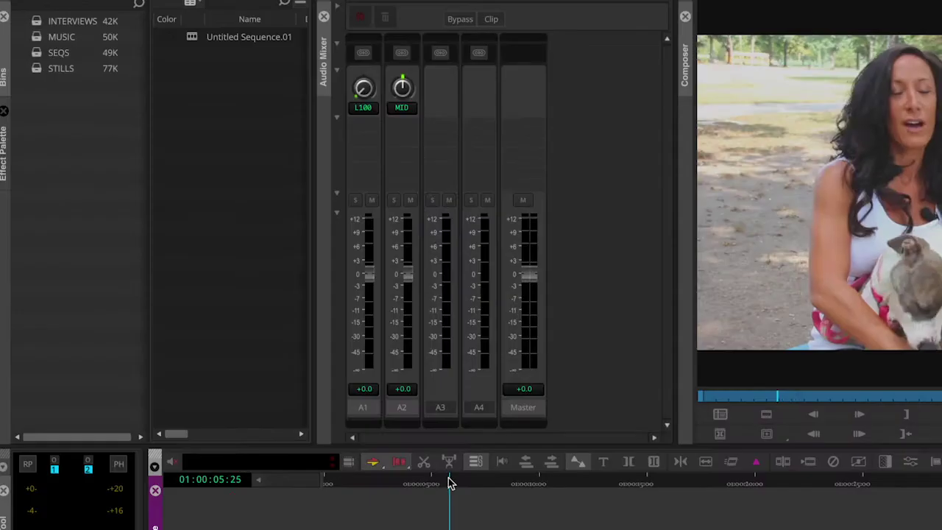
pyautogui.moveTo(451, 482); pyautogui.dragTo(446, 483)
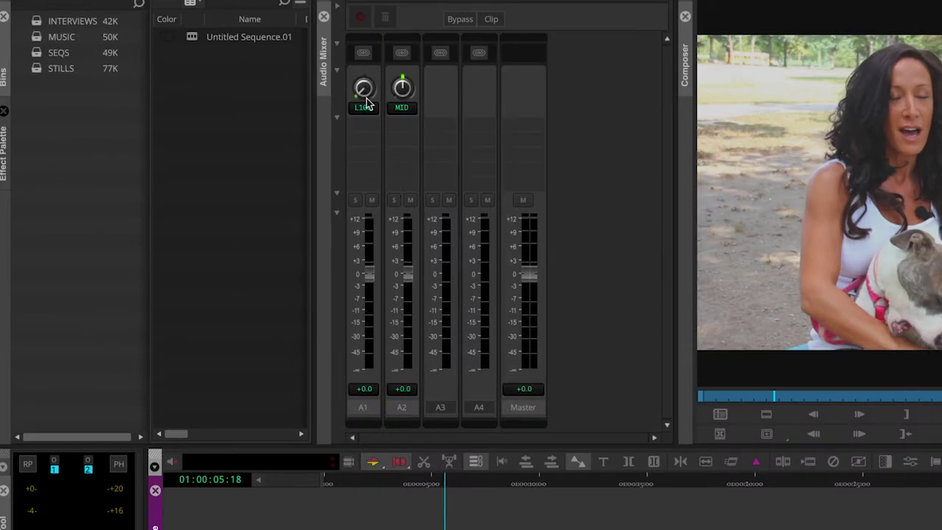
# Pan A1 right on both SNARR LADY clips and slightly left on the second DOG LADY clip.
pyautogui.moveTo(537, 484); pyautogui.dragTo(558, 486)
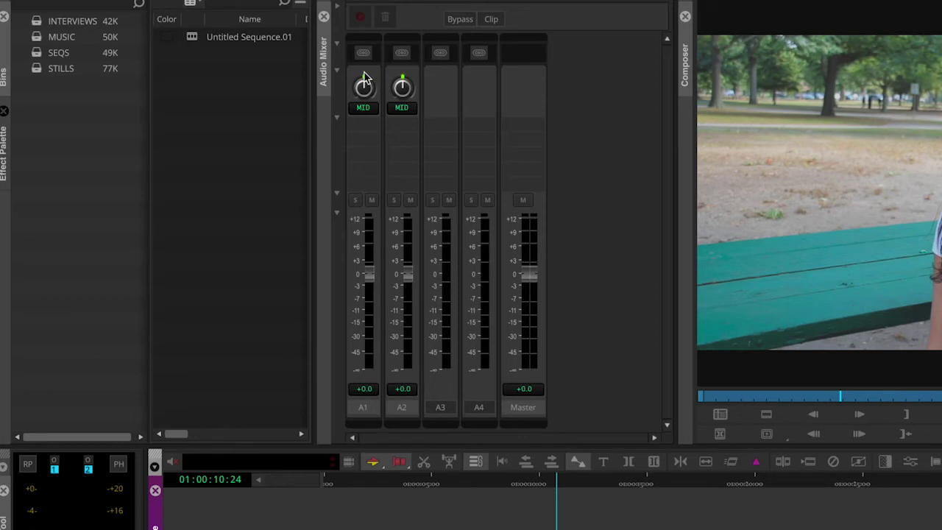
pyautogui.moveTo(361, 79); pyautogui.dragTo(434, 98)
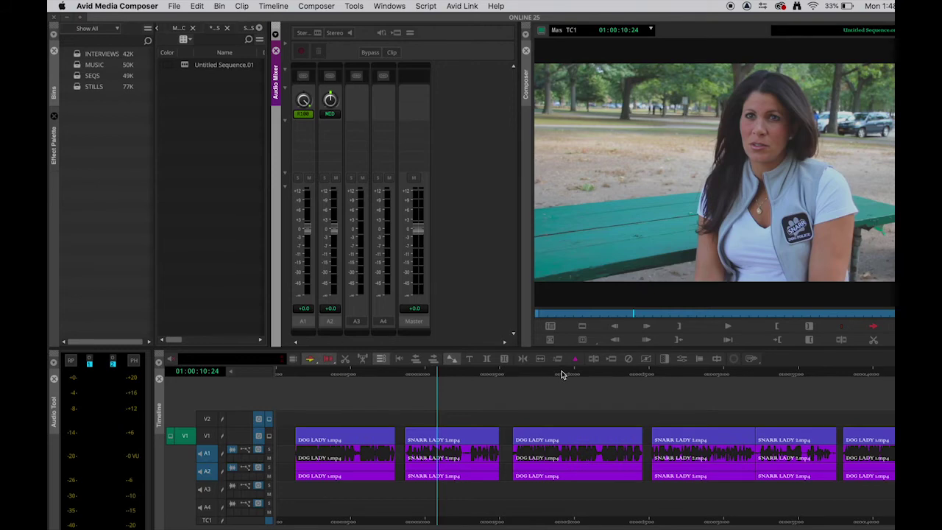
pyautogui.click(562, 375)
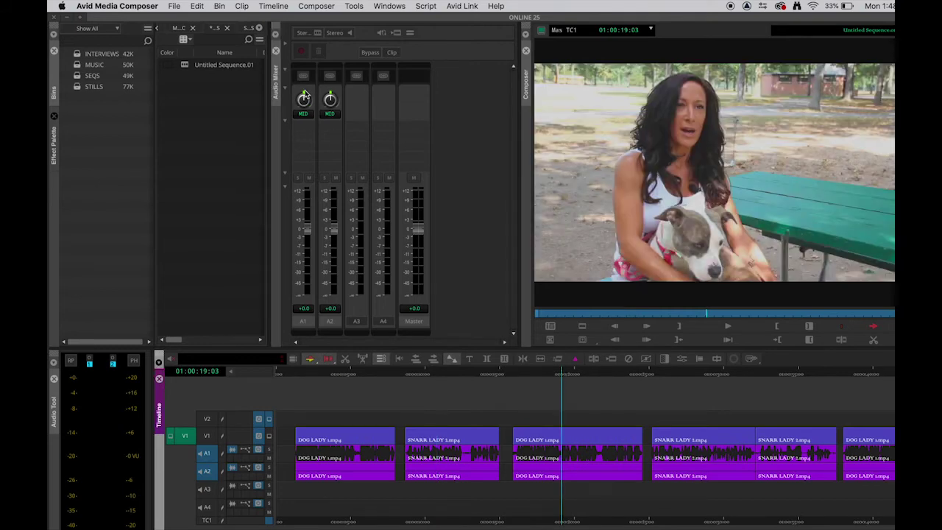
pyautogui.moveTo(305, 96); pyautogui.dragTo(303, 96)
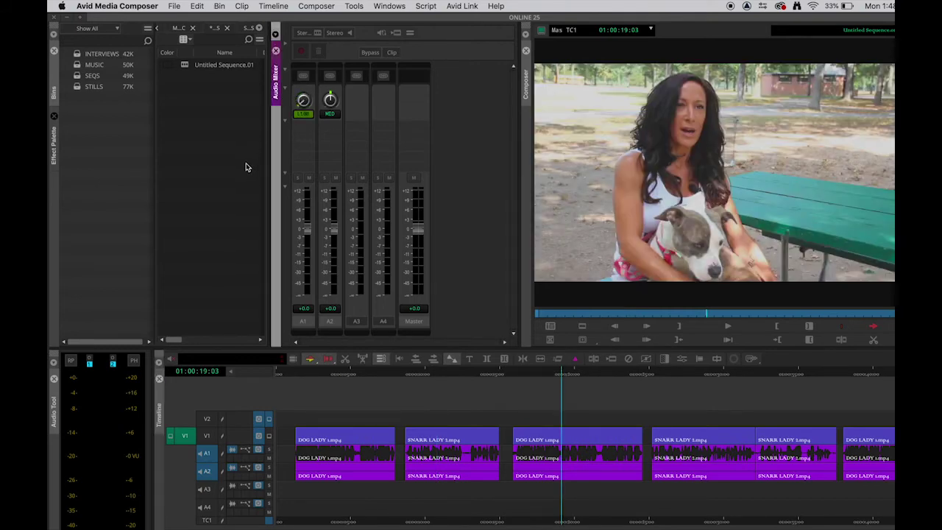
pyautogui.click(710, 374)
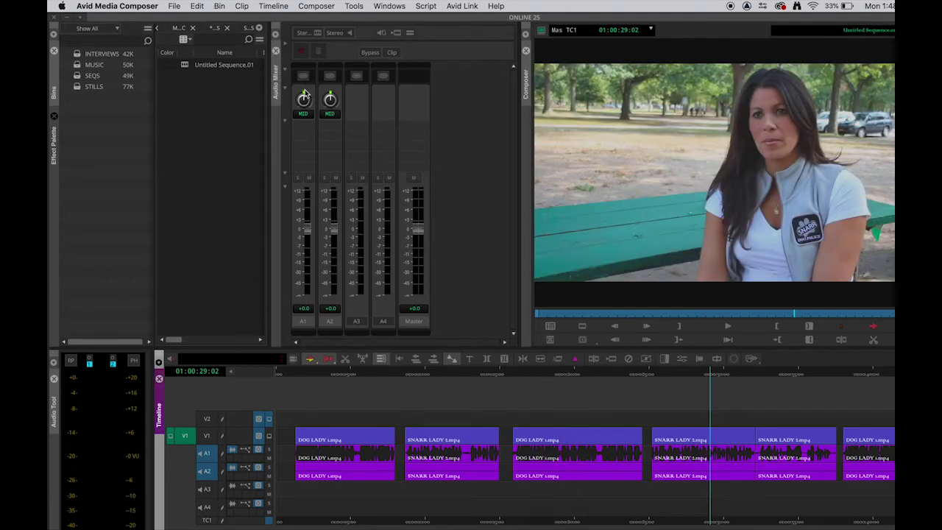
pyautogui.moveTo(305, 96); pyautogui.dragTo(343, 100)
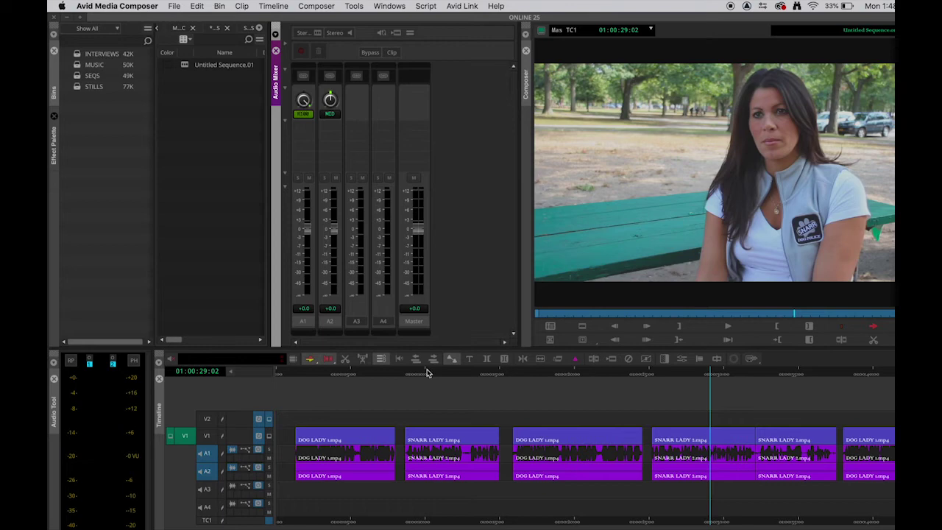
pyautogui.moveTo(346, 371); pyautogui.dragTo(301, 379)
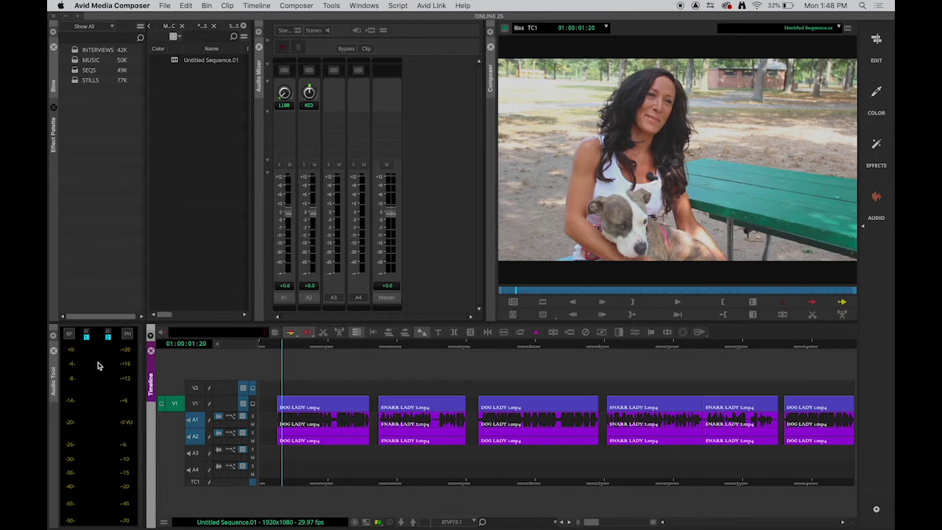
pyautogui.click(678, 303)
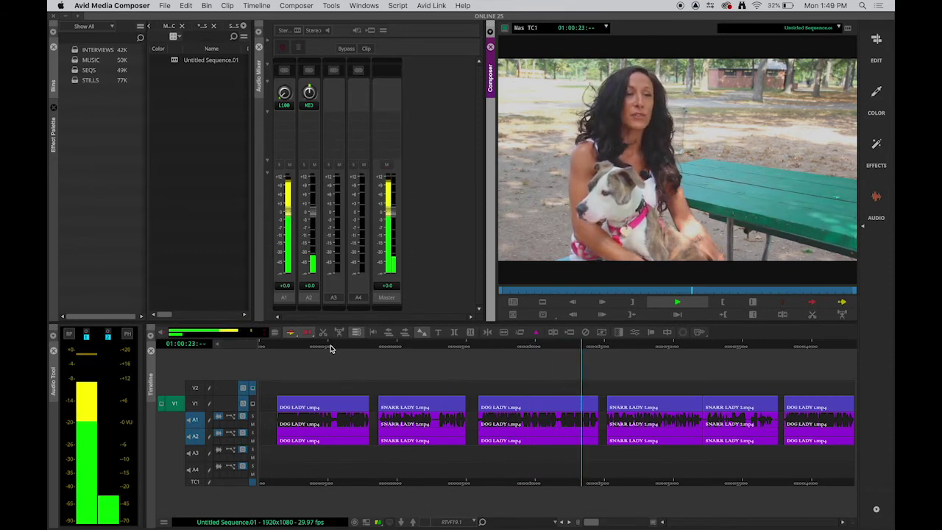
pyautogui.click(330, 349)
pyautogui.moveTo(330, 349); pyautogui.dragTo(280, 352)
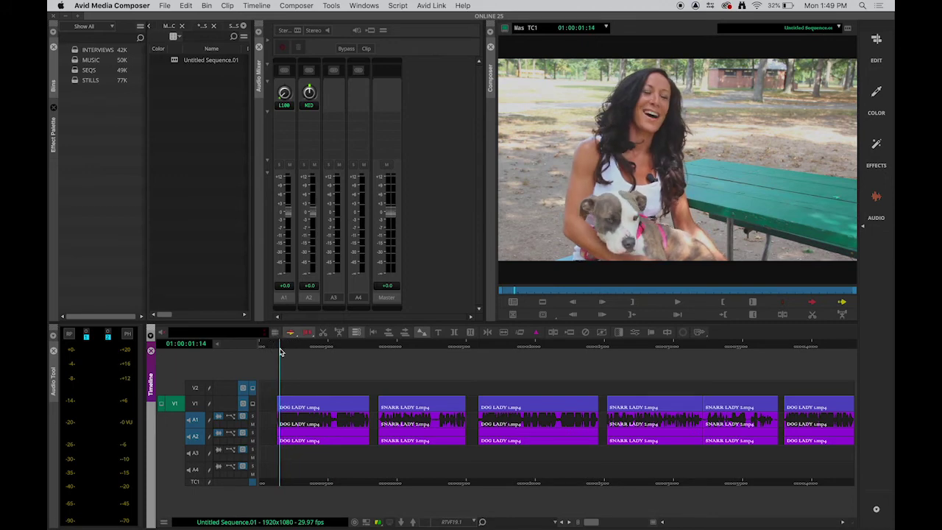
pyautogui.press('XF86AudioRaiseVolume')
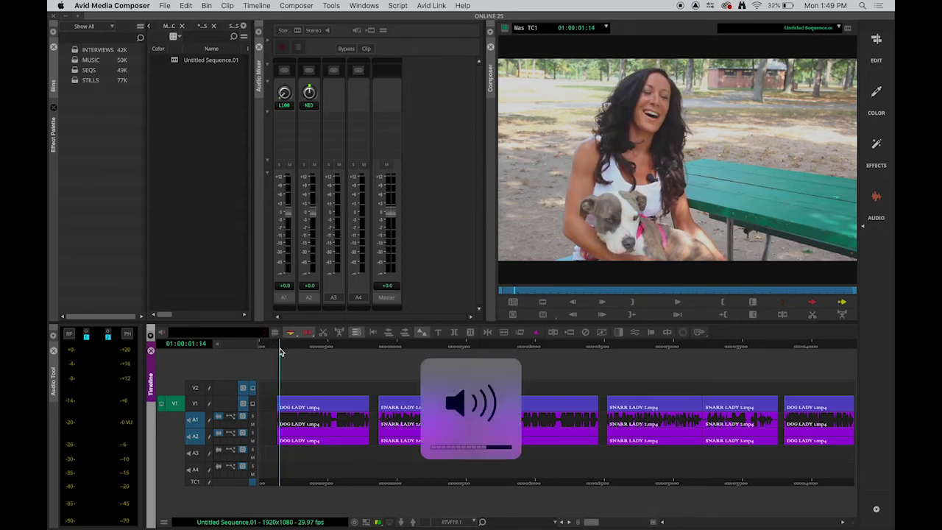
pyautogui.click(678, 303)
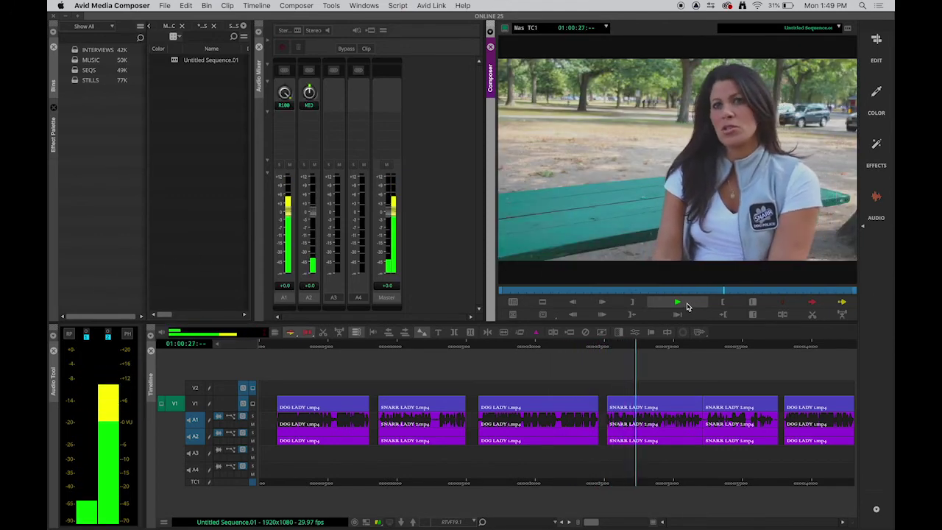
pyautogui.click(687, 306)
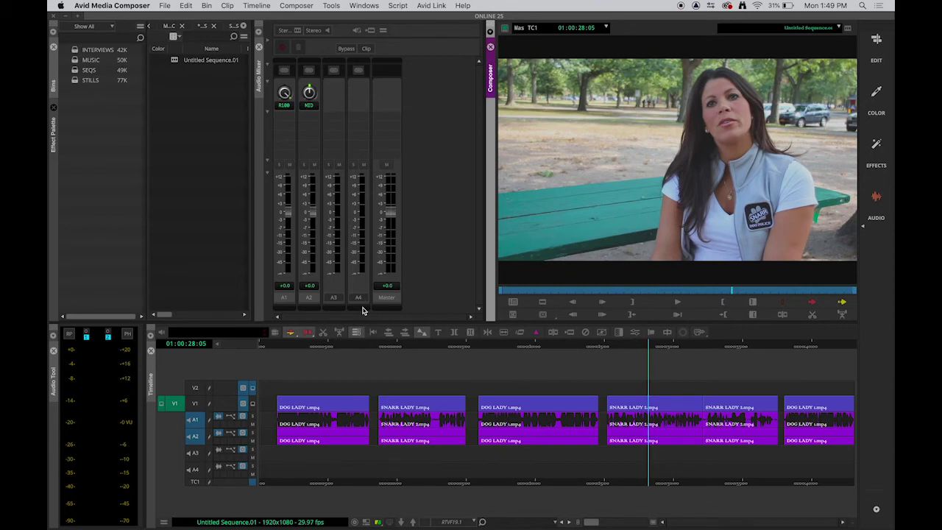
pyautogui.click(328, 347)
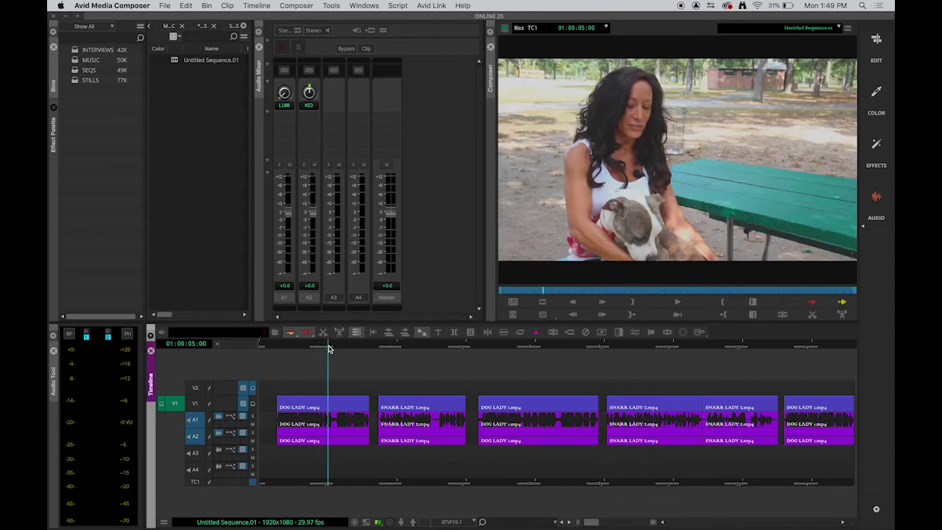
# Reset the first dog lady clip's A1 and A2 pans to MID at 01:00:04:19.
pyautogui.click(323, 347)
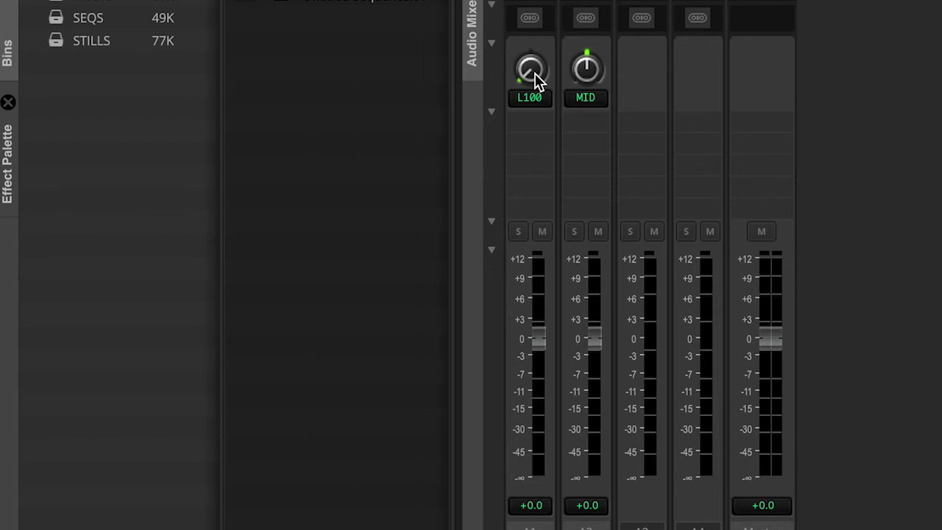
pyautogui.keyDown('alt'); pyautogui.click(531, 71); pyautogui.keyUp('alt')
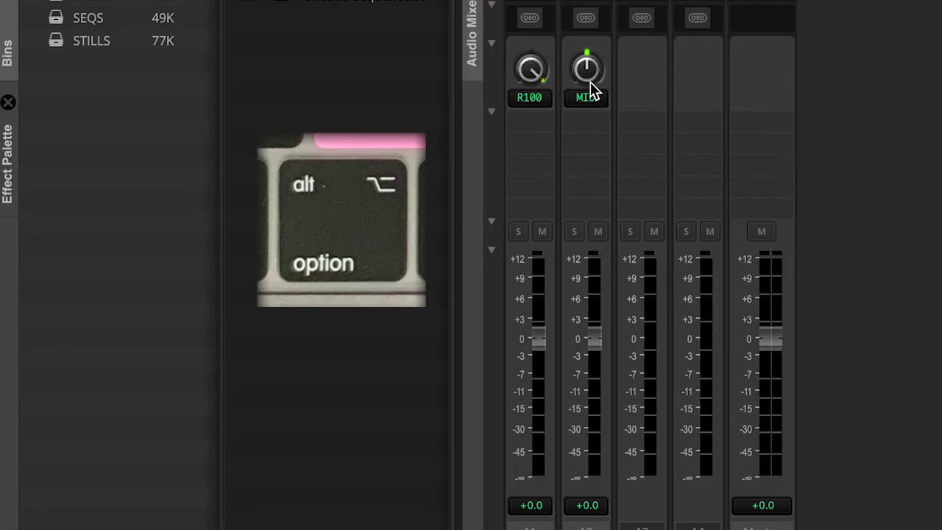
pyautogui.keyDown('alt'); pyautogui.click(591, 81); pyautogui.keyUp('alt')
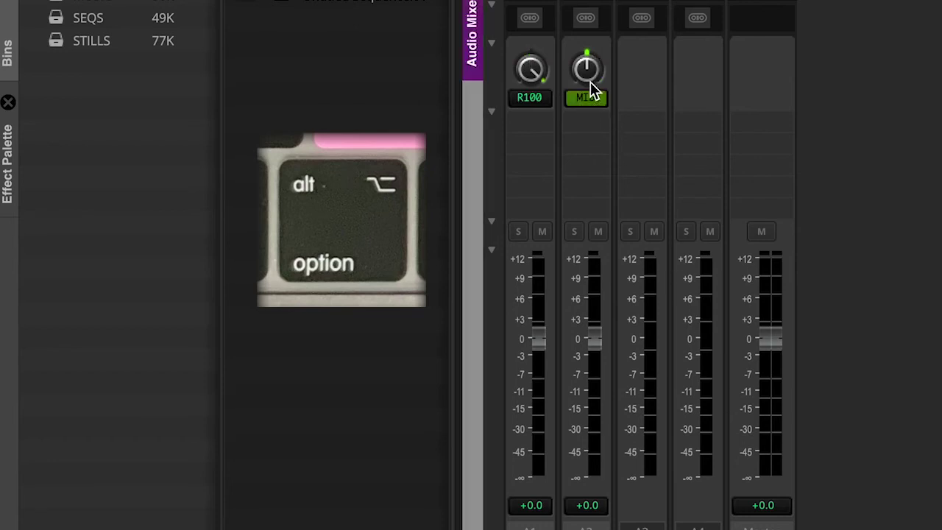
pyautogui.keyDown('alt'); pyautogui.click(530, 70); pyautogui.keyUp('alt')
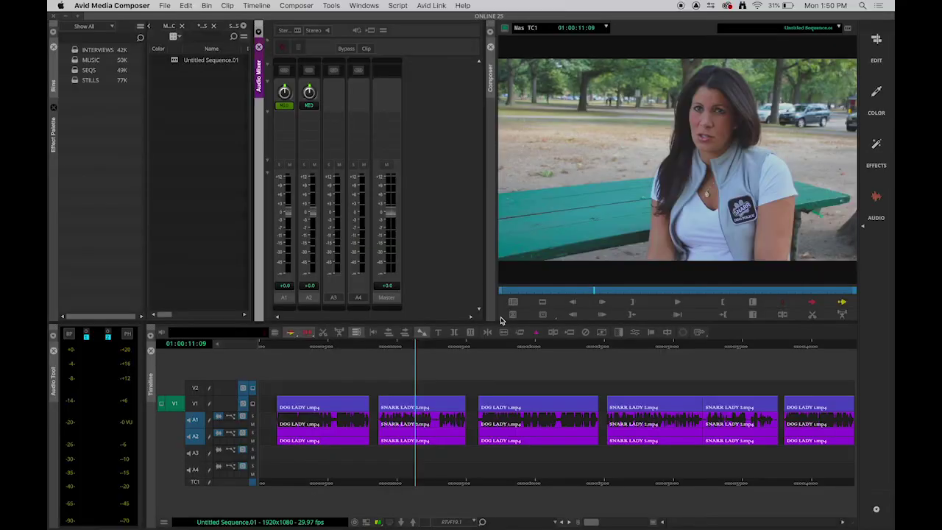
# Centre the A1 pan on the next dog lady and SNARR lady clips.
pyautogui.click(521, 346)
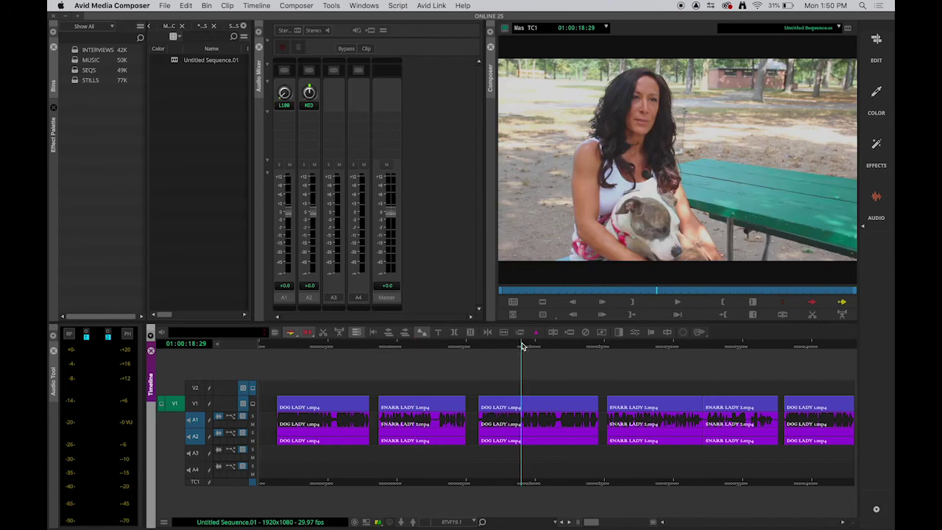
pyautogui.keyDown('alt'); pyautogui.click(286, 94); pyautogui.keyUp('alt')
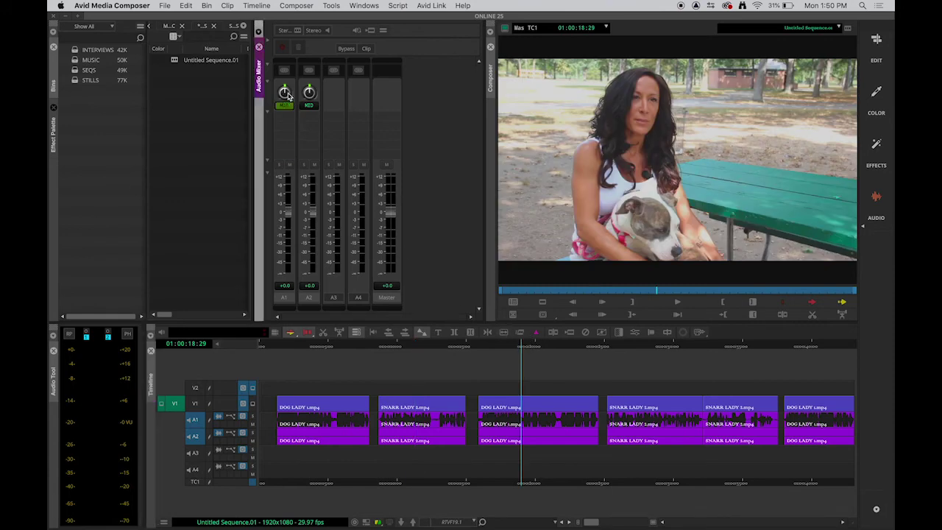
pyautogui.click(647, 348)
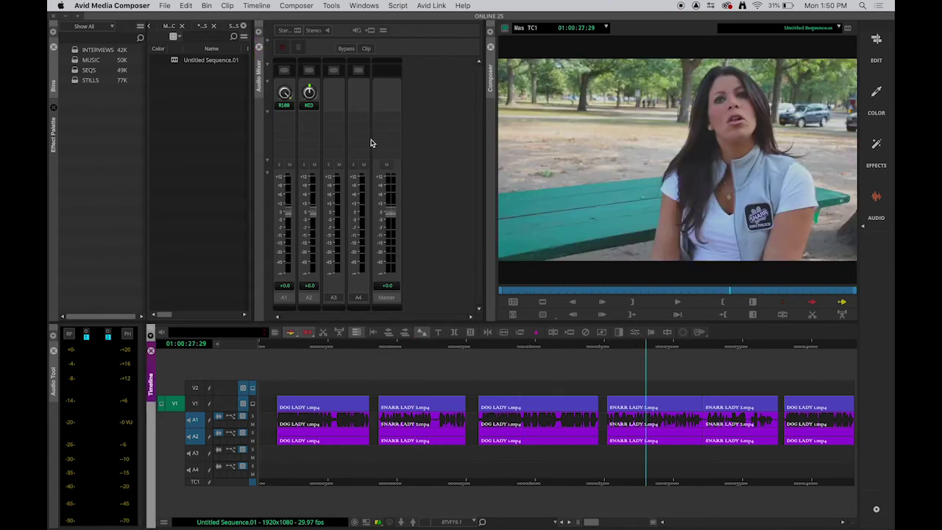
pyautogui.keyDown('alt'); pyautogui.click(286, 94); pyautogui.keyUp('alt')
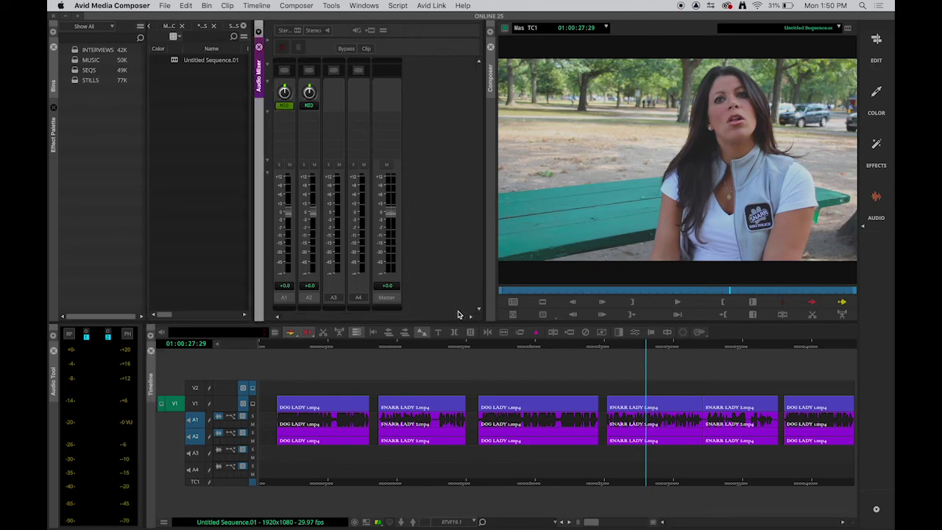
pyautogui.moveTo(326, 343); pyautogui.dragTo(287, 348)
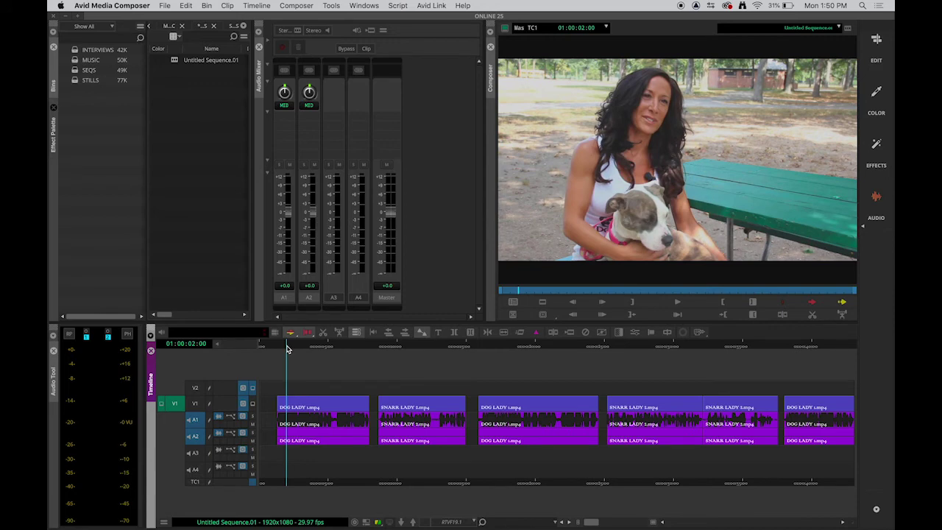
pyautogui.press('space')
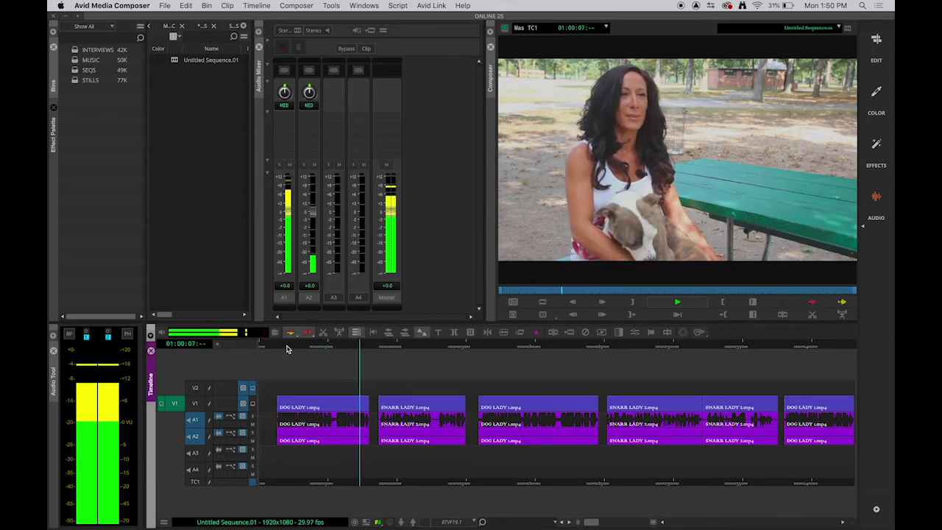
pyautogui.press('space')
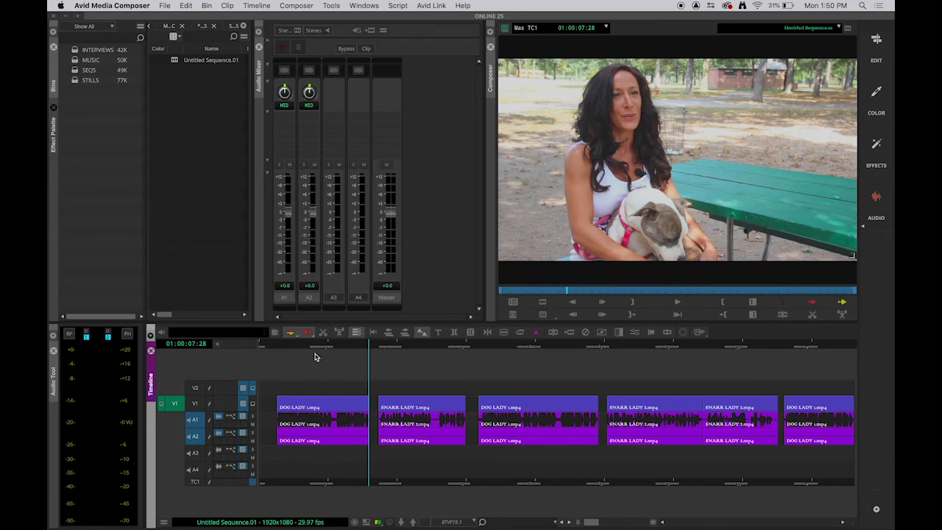
# Raise the first DOG LADY clip's A1 fader to +7.0 dB, leaving A2 at +0.0.
pyautogui.moveTo(310, 346); pyautogui.dragTo(284, 347)
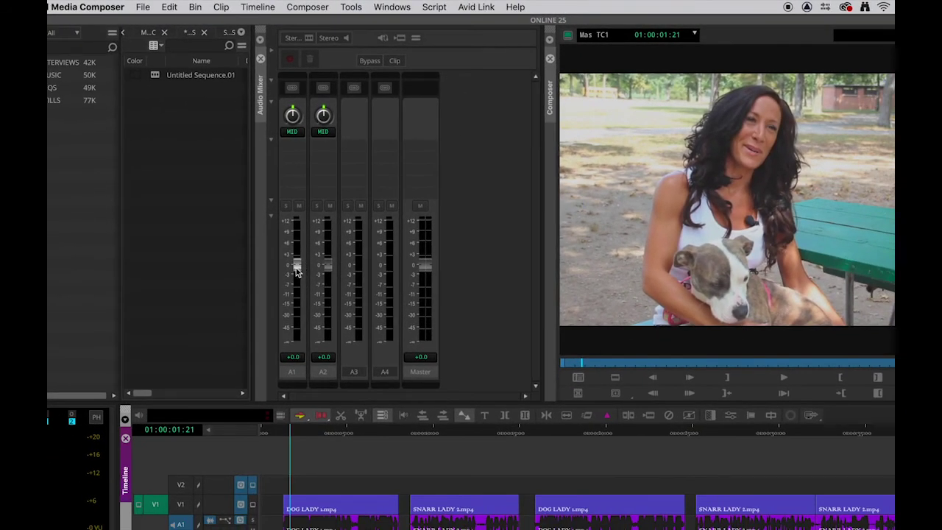
pyautogui.moveTo(297, 266); pyautogui.dragTo(299, 197)
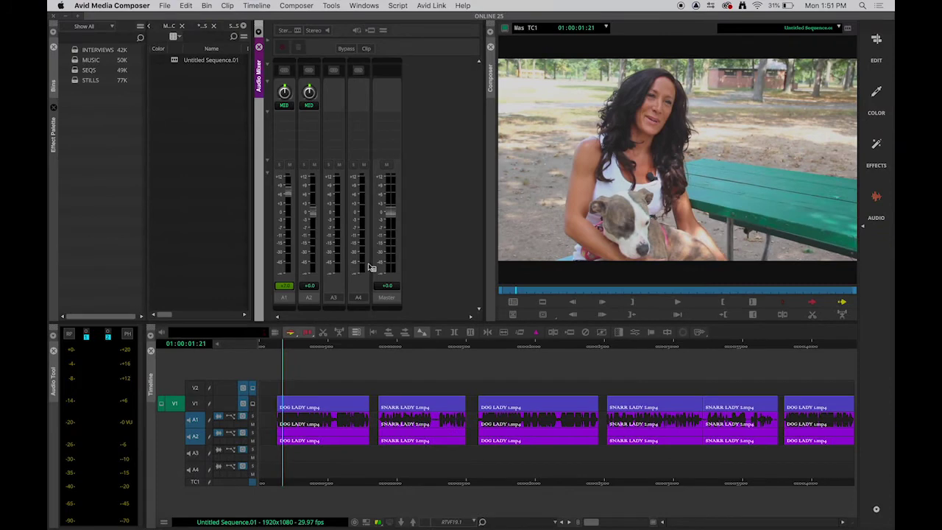
pyautogui.moveTo(287, 346); pyautogui.dragTo(278, 346)
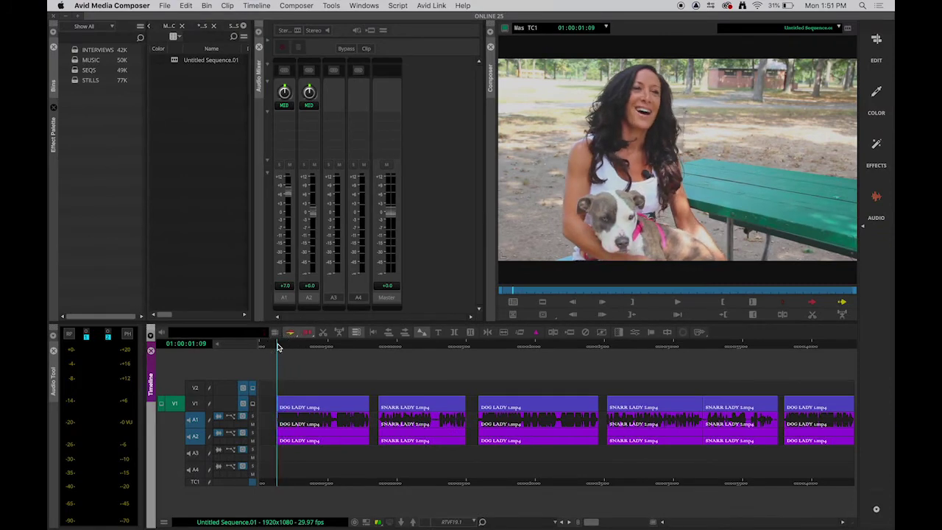
pyautogui.press('XF86AudioMute')
pyautogui.press('space')
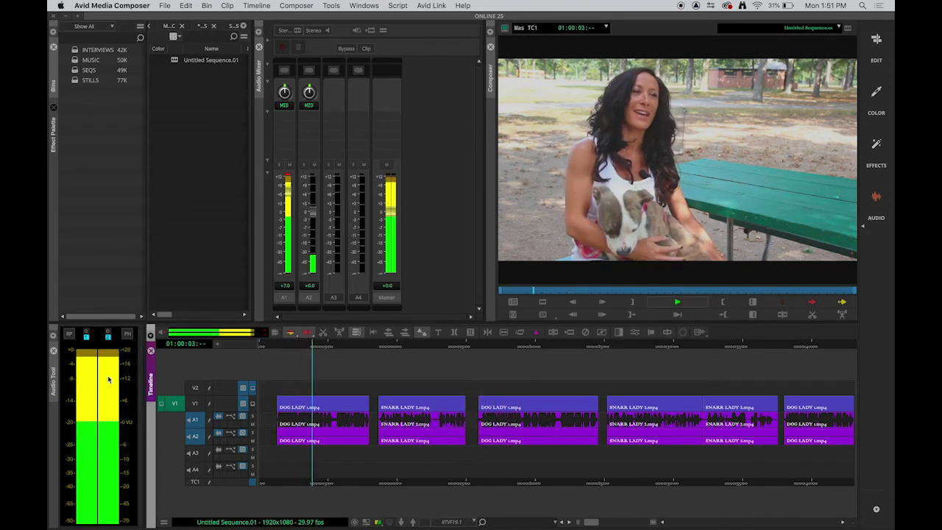
pyautogui.click(107, 335)
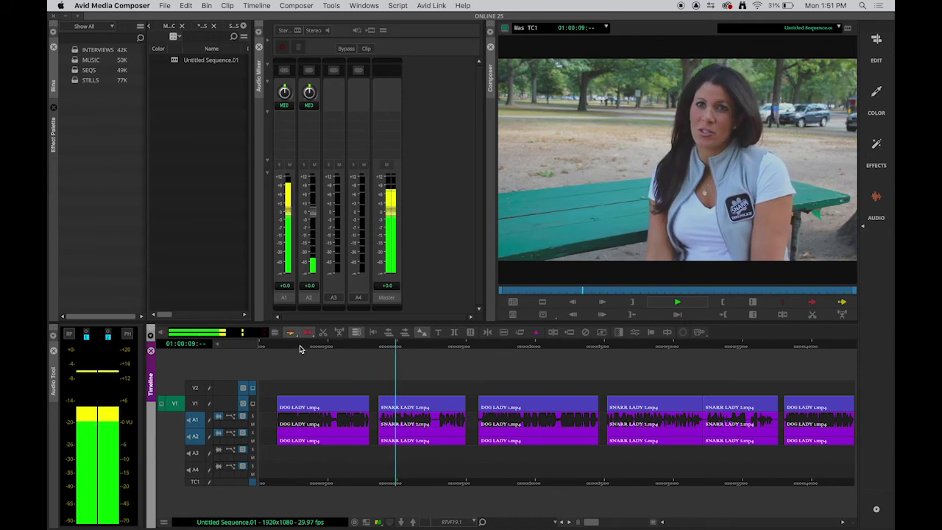
pyautogui.click(407, 343)
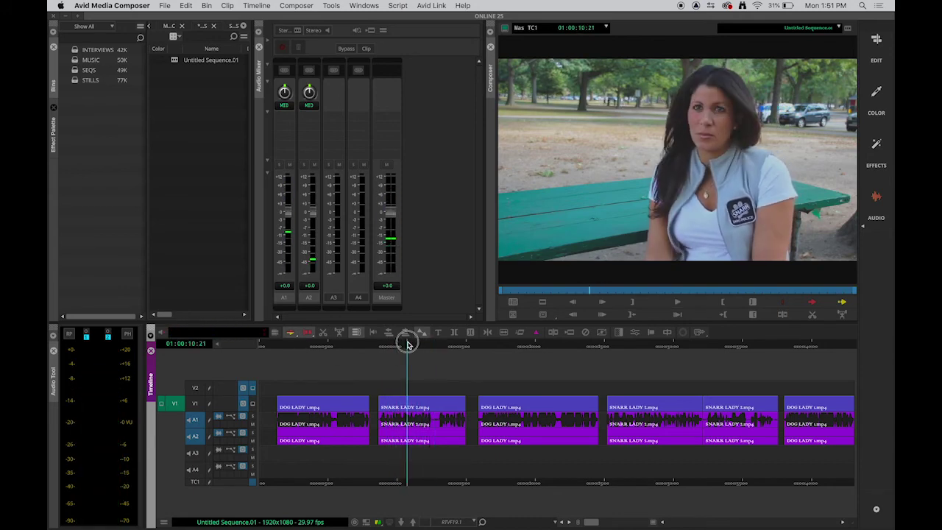
pyautogui.click(319, 346)
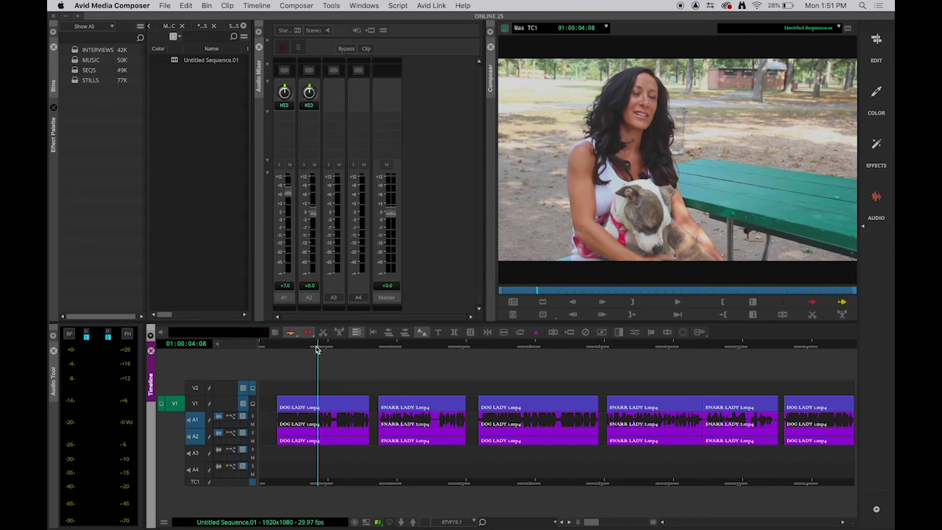
pyautogui.moveTo(318, 349); pyautogui.dragTo(306, 346)
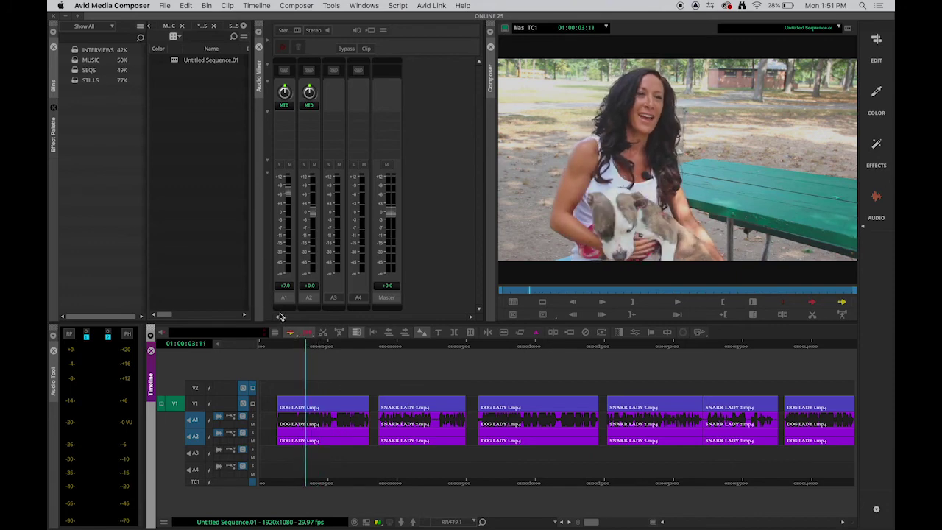
pyautogui.press('space')
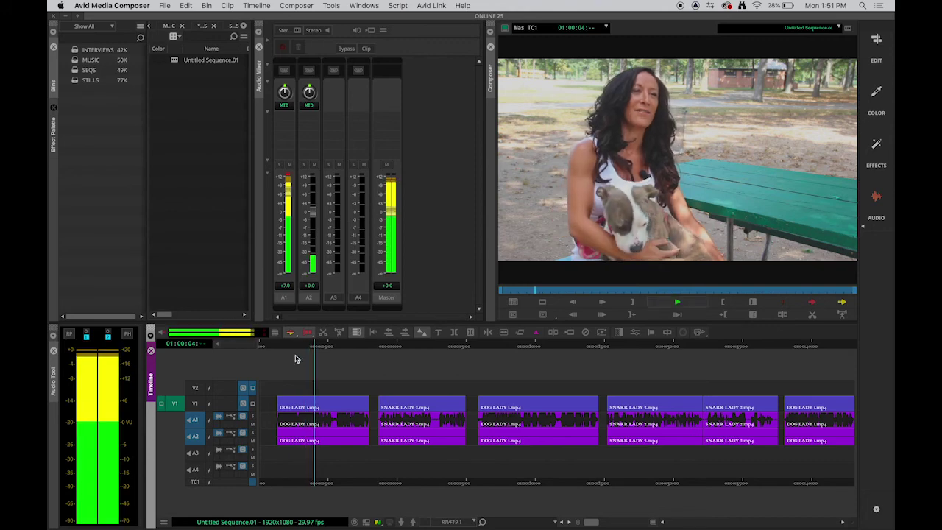
pyautogui.press('space')
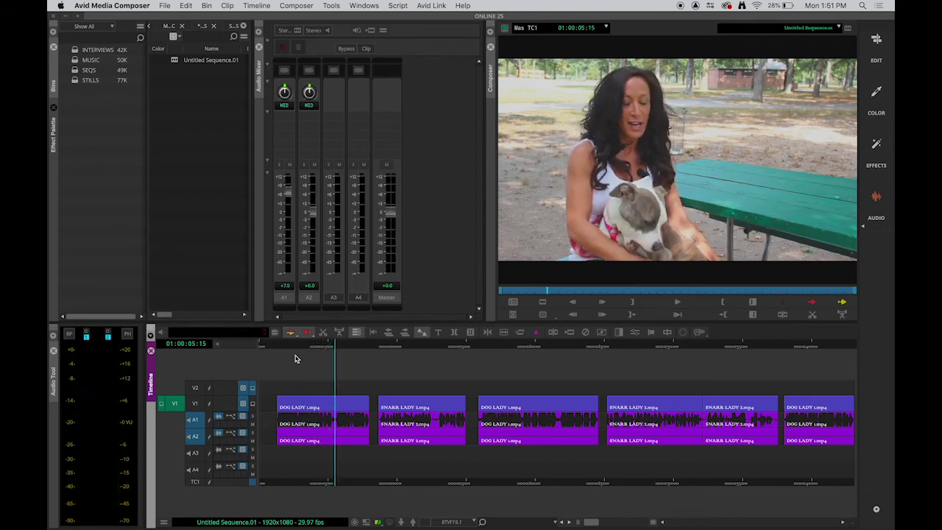
pyautogui.click(322, 345)
pyautogui.moveTo(322, 344); pyautogui.dragTo(281, 344)
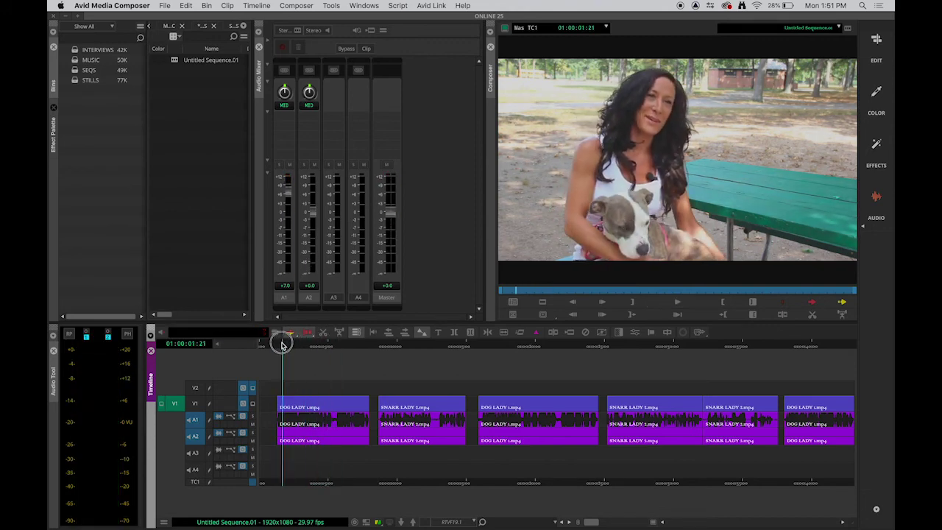
pyautogui.press('space')
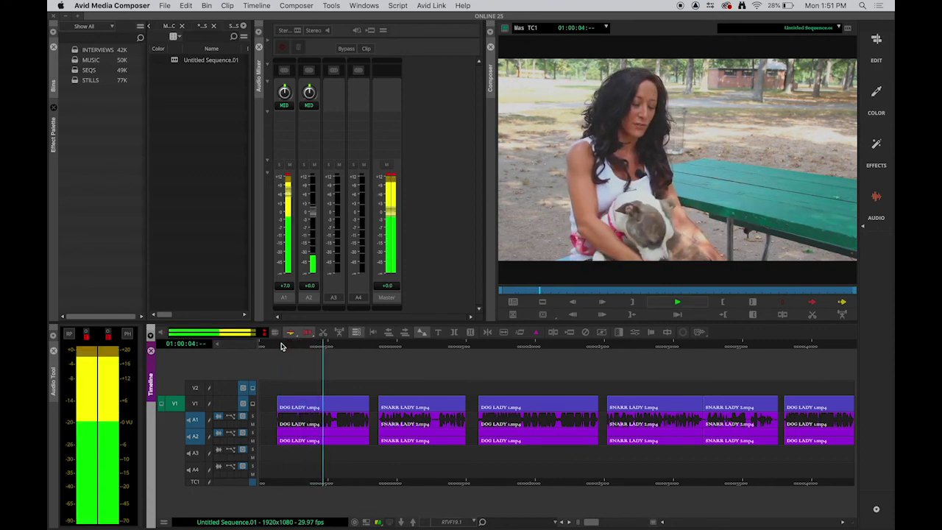
pyautogui.press('space')
pyautogui.moveTo(309, 345)
pyautogui.mouseDown()
pyautogui.moveTo(284, 346)
pyautogui.moveTo(297, 345)
pyautogui.mouseUp()
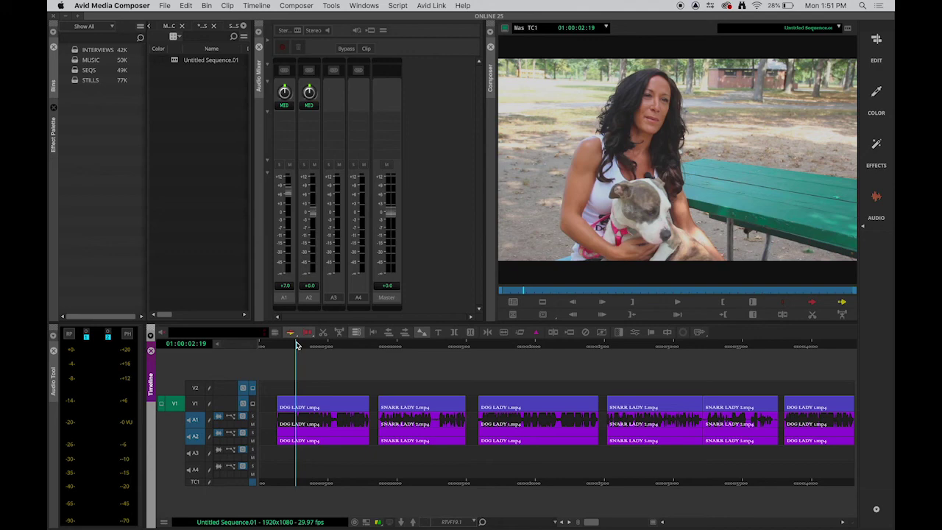
pyautogui.moveTo(297, 344); pyautogui.dragTo(289, 347)
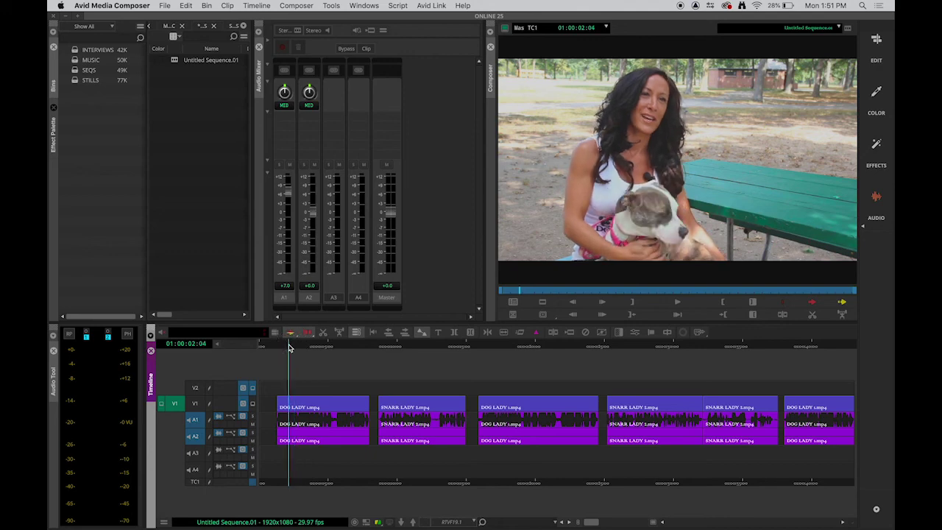
pyautogui.press('space')
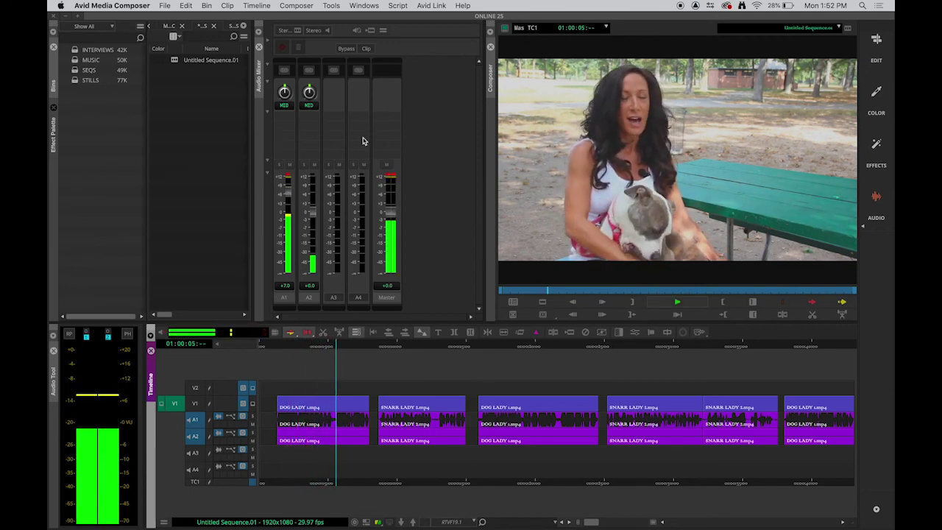
pyautogui.press('space')
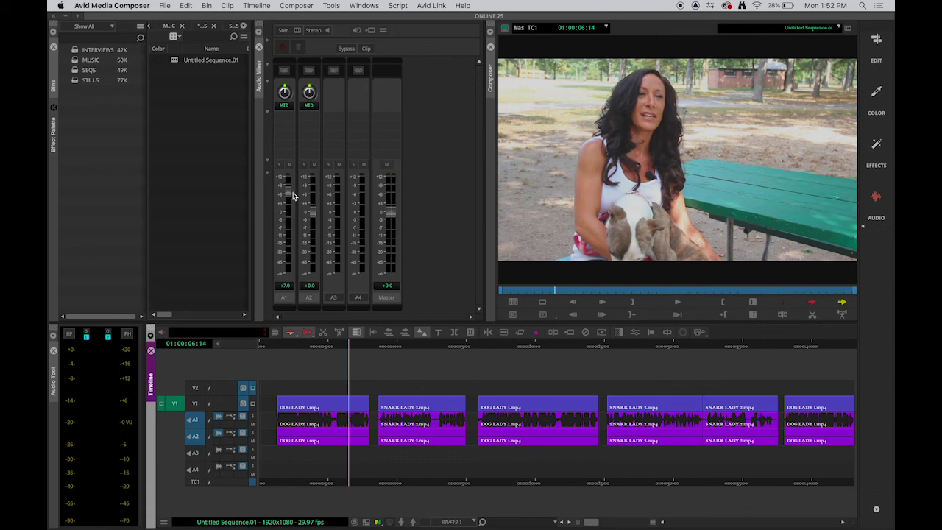
pyautogui.moveTo(288, 193); pyautogui.dragTo(288, 210)
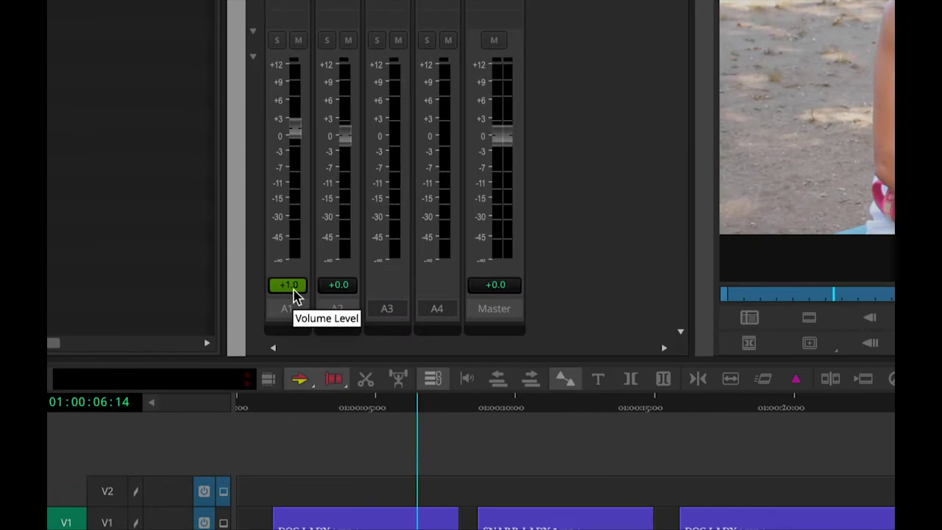
# Reset the first DOG LADY clip's A1 gain to +0.0, matching A2.
pyautogui.doubleClick(297, 294)
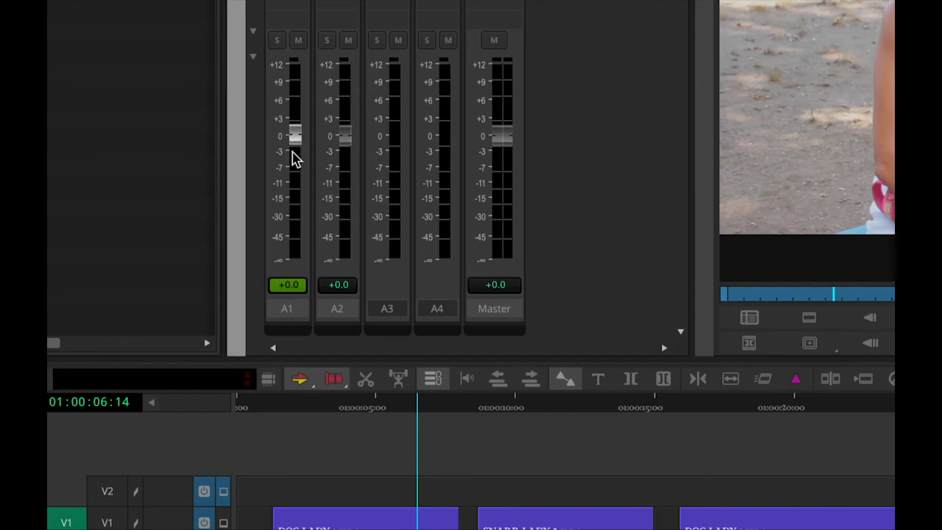
pyautogui.moveTo(294, 157); pyautogui.dragTo(295, 210)
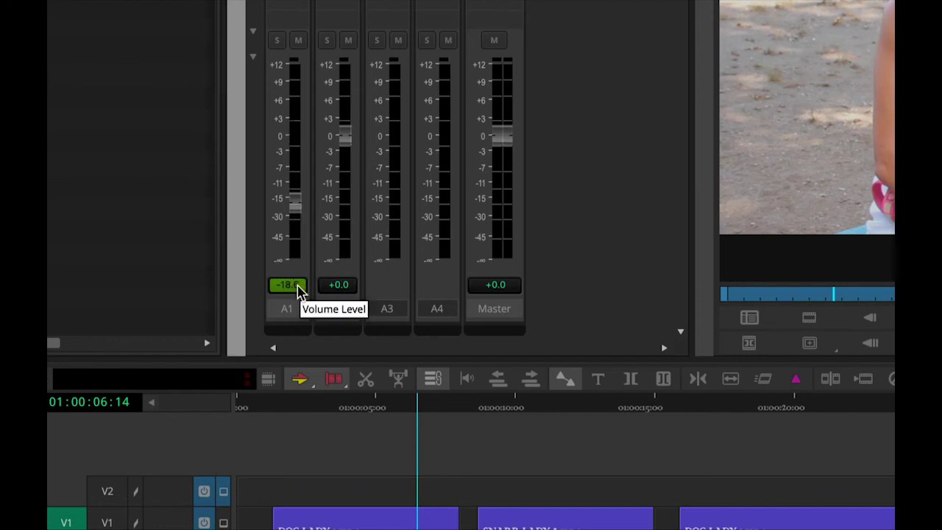
pyautogui.doubleClick(297, 292)
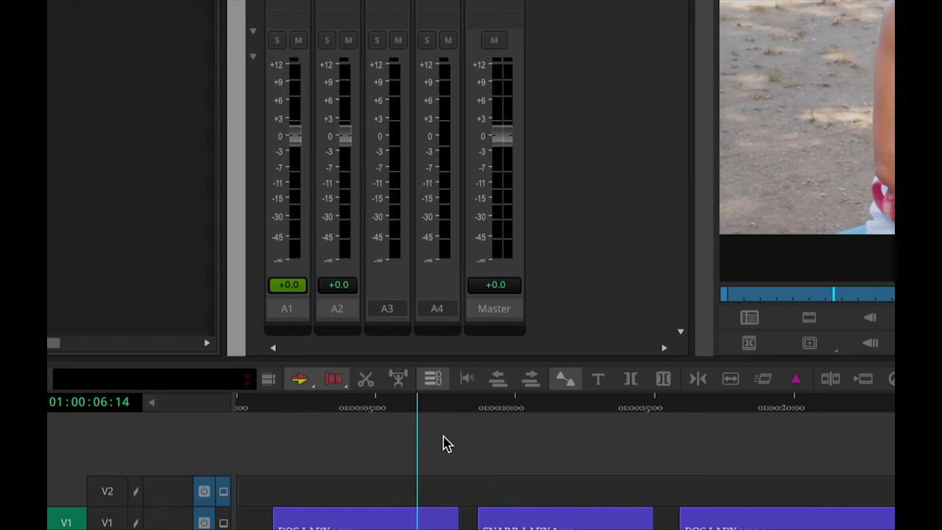
pyautogui.click(427, 403)
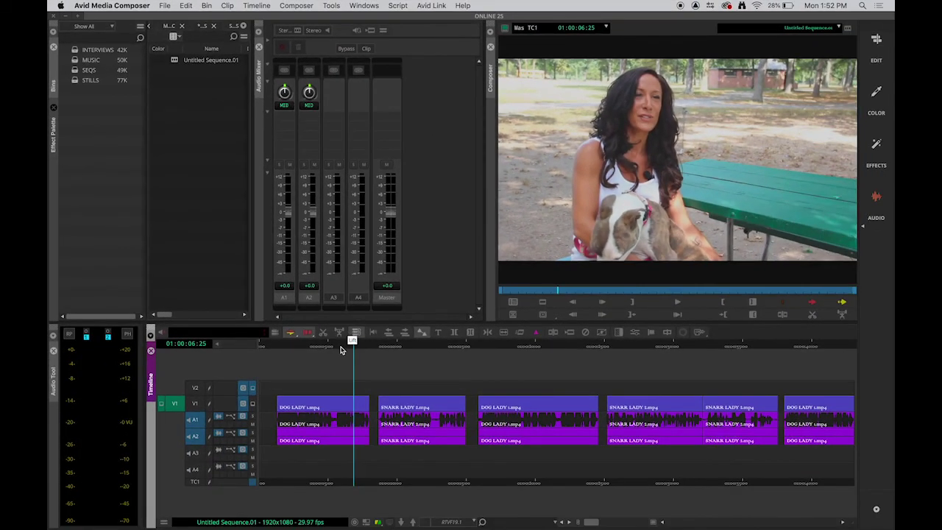
pyautogui.moveTo(343, 346)
pyautogui.mouseDown()
pyautogui.moveTo(316, 343)
pyautogui.moveTo(419, 349)
pyautogui.moveTo(332, 343)
pyautogui.moveTo(373, 349)
pyautogui.moveTo(333, 355)
pyautogui.mouseUp()
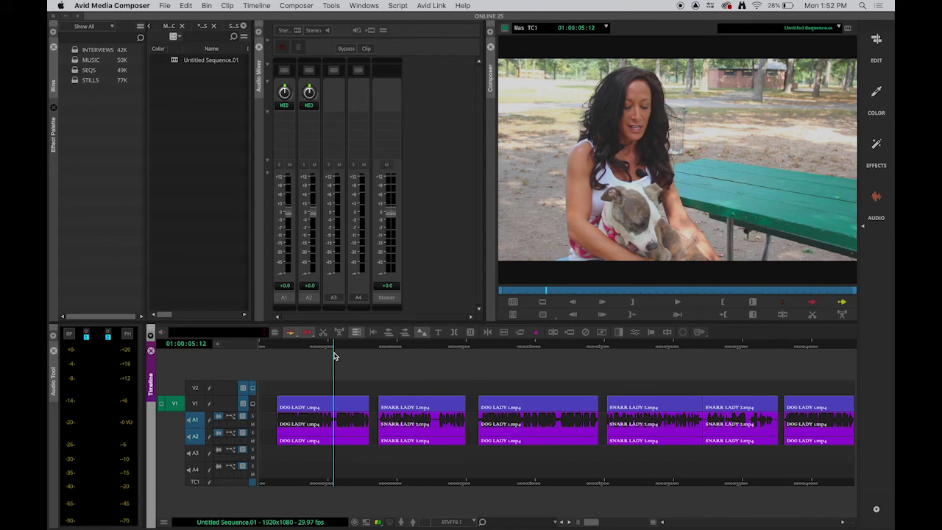
pyautogui.press('XF86AudioRaiseVolume')
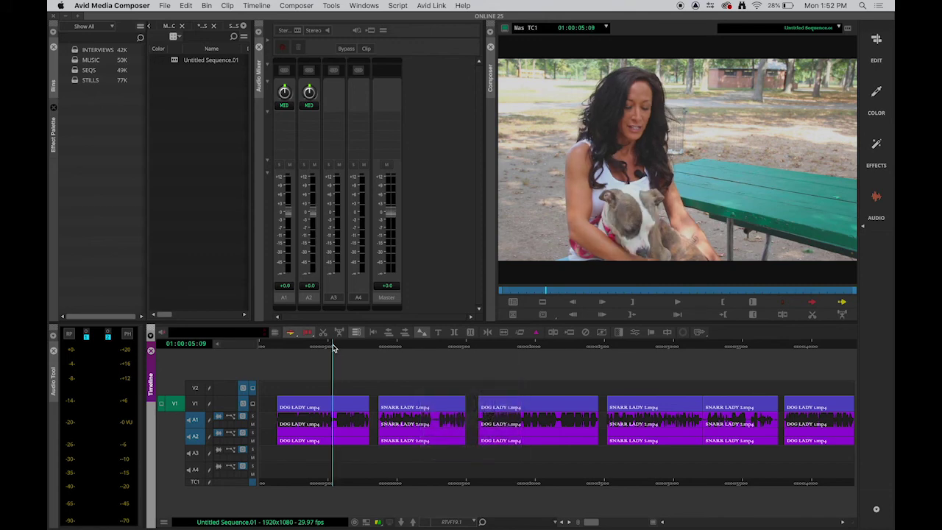
pyautogui.press('space')
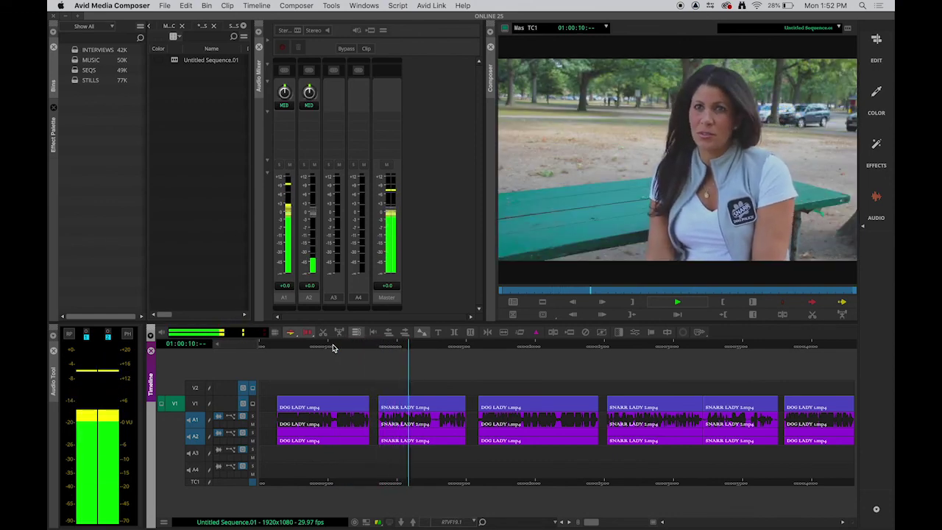
pyautogui.press('space')
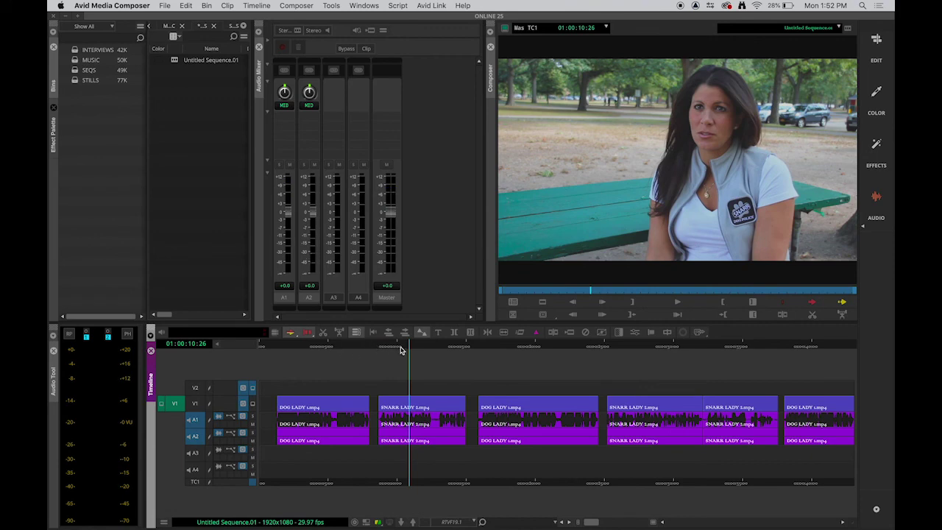
# Raise the first SNARR LADY clip's A1 fader to +2.2 dB.
pyautogui.click(404, 346)
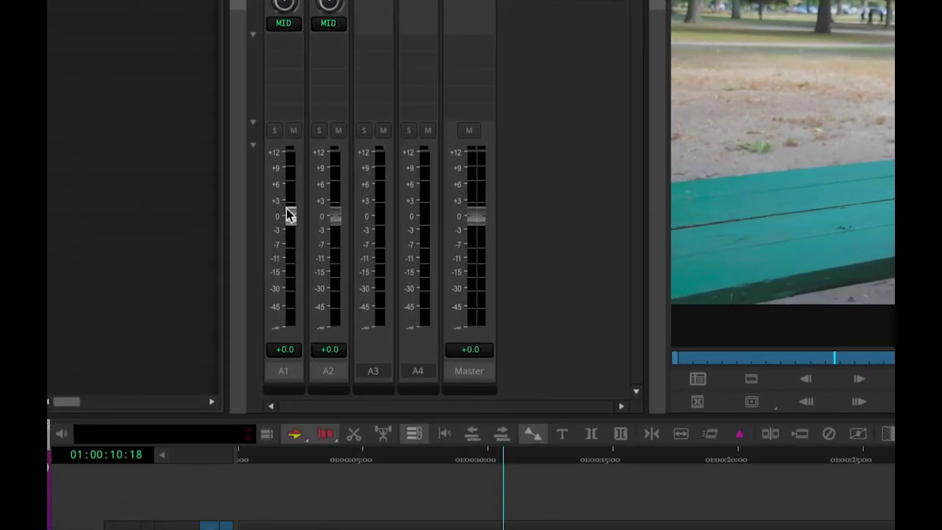
pyautogui.moveTo(287, 215); pyautogui.dragTo(293, 203)
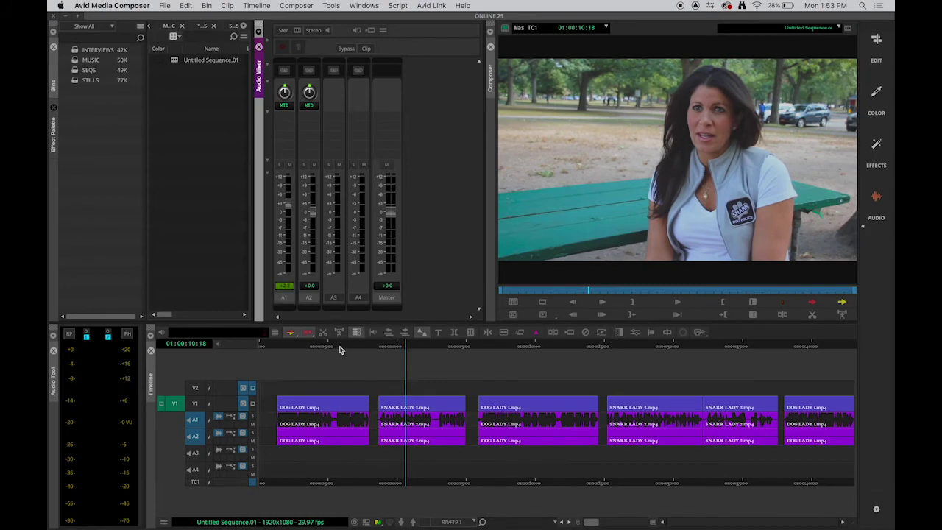
pyautogui.click(339, 350)
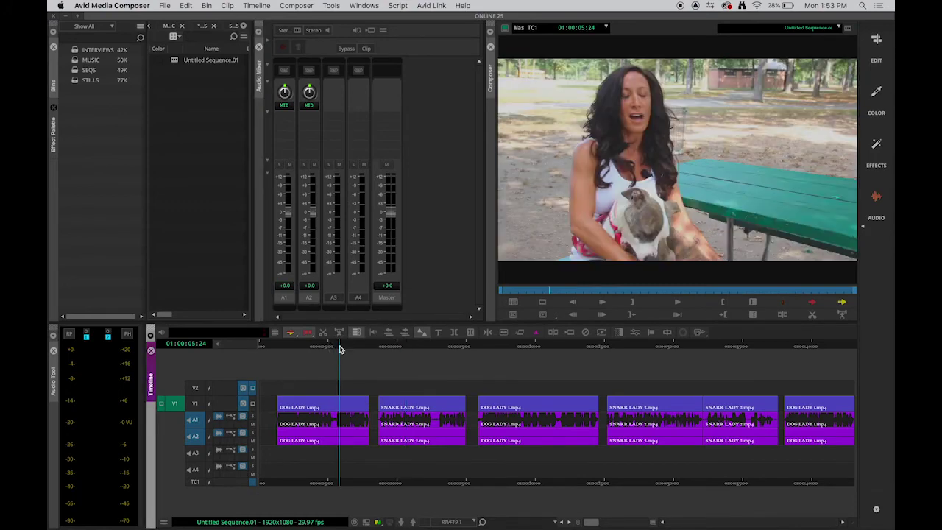
pyautogui.press('space')
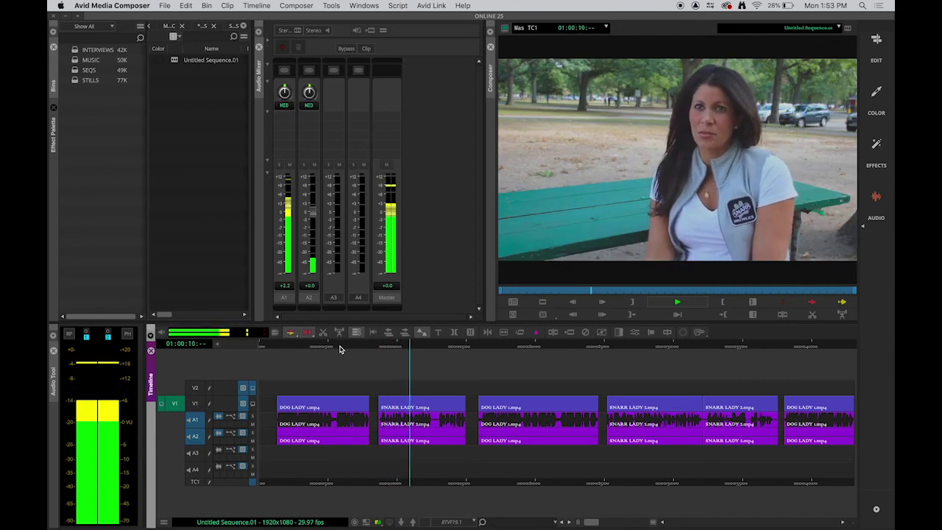
pyautogui.press('space')
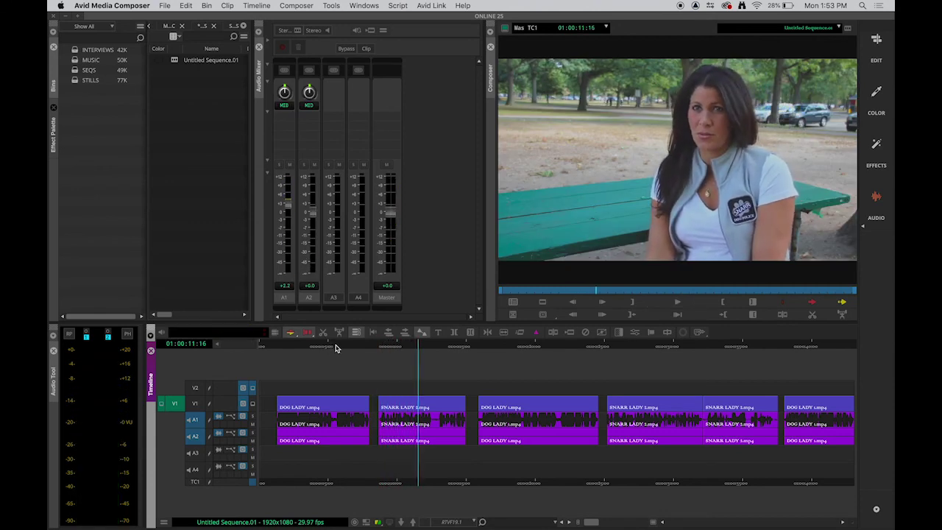
pyautogui.click(358, 347)
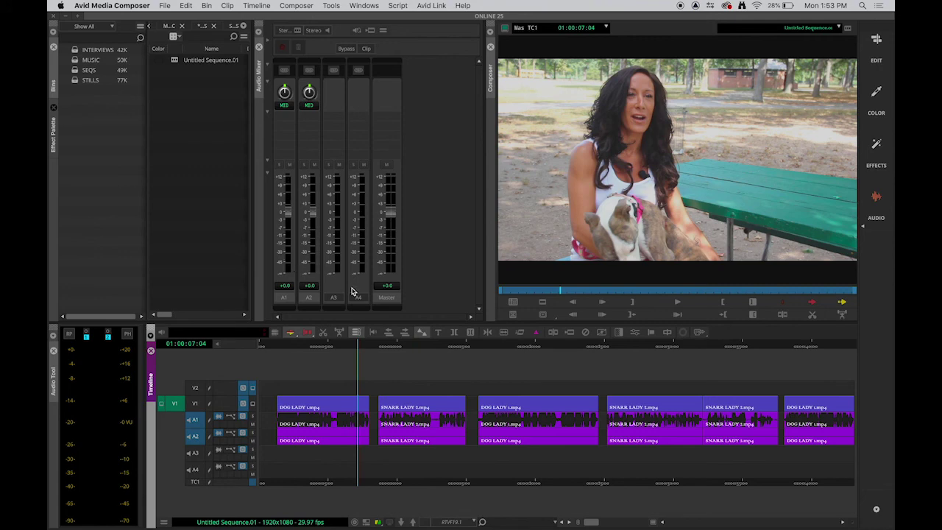
pyautogui.press('space')
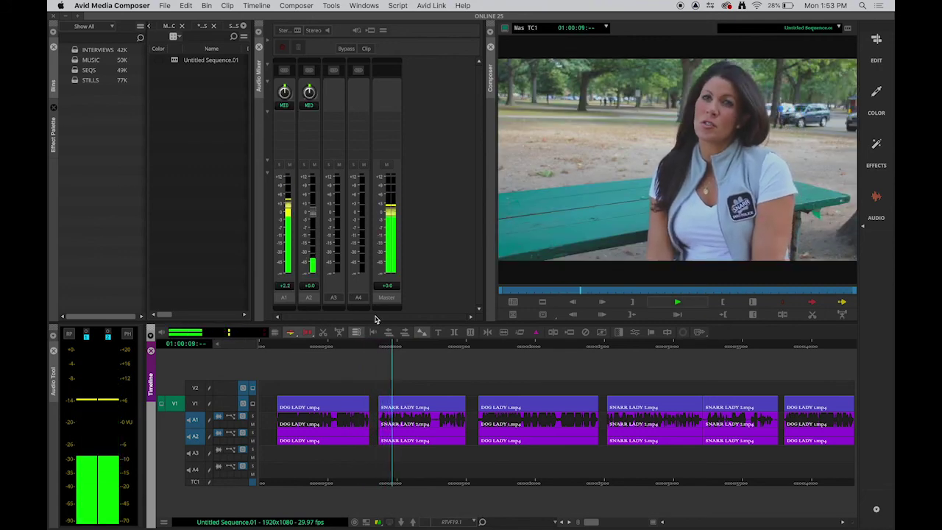
pyautogui.press('space')
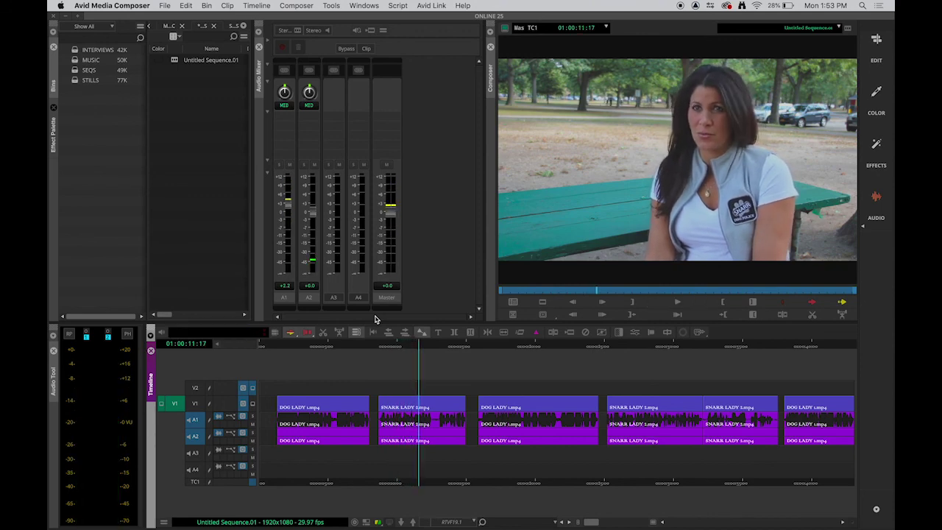